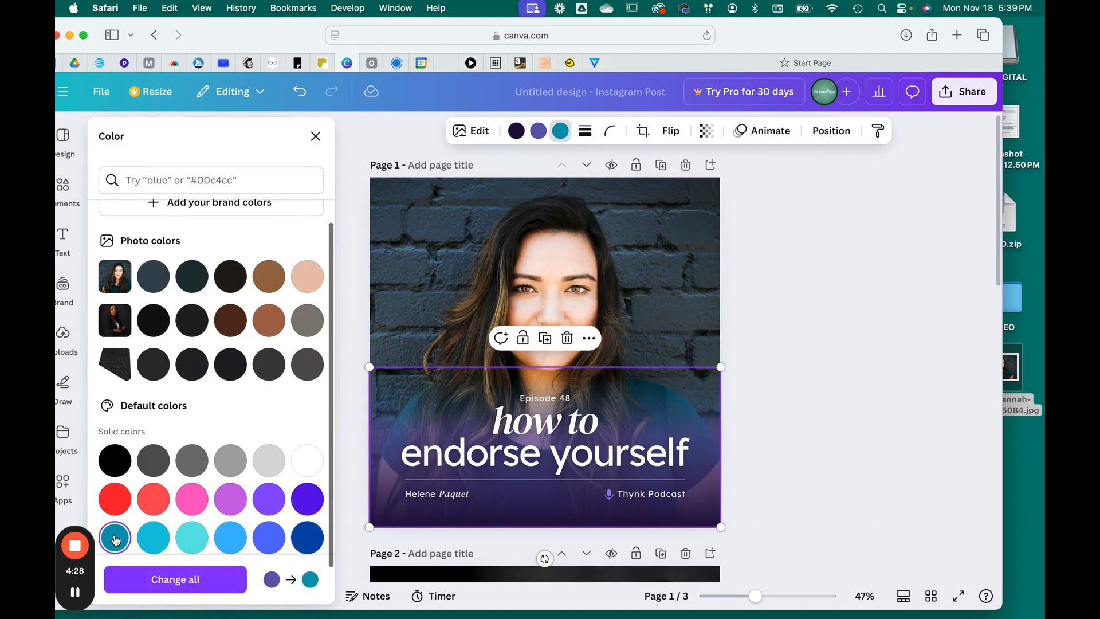
- Recolor both gradient overlay colors on page 1 to turquoise
{"action": "left_click", "coordinate": [538, 131]}
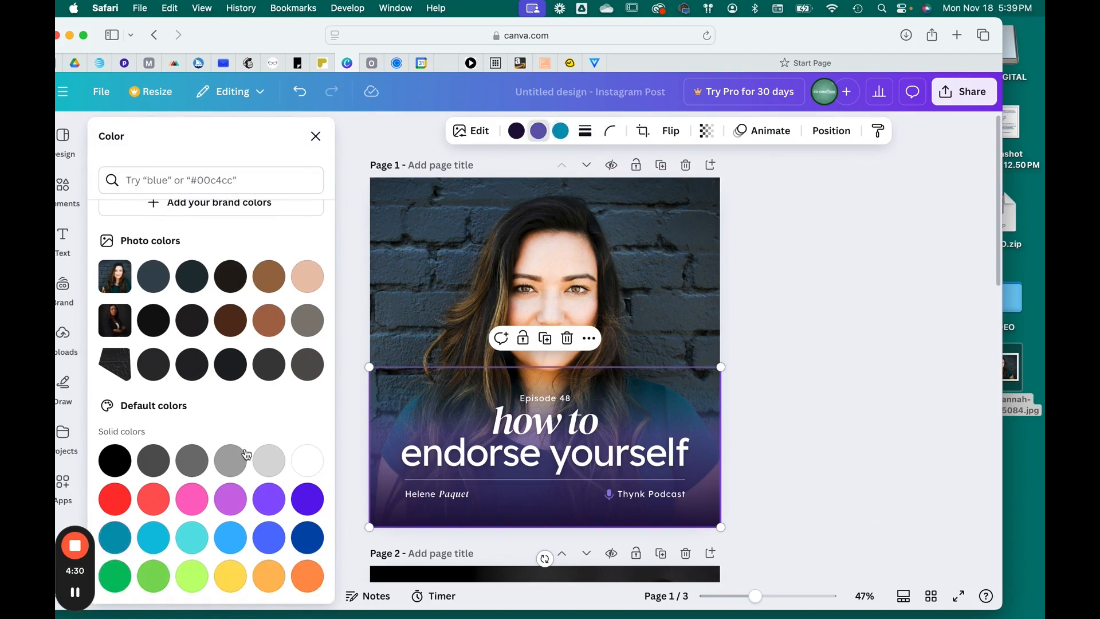
{"action": "left_click", "coordinate": [116, 538]}
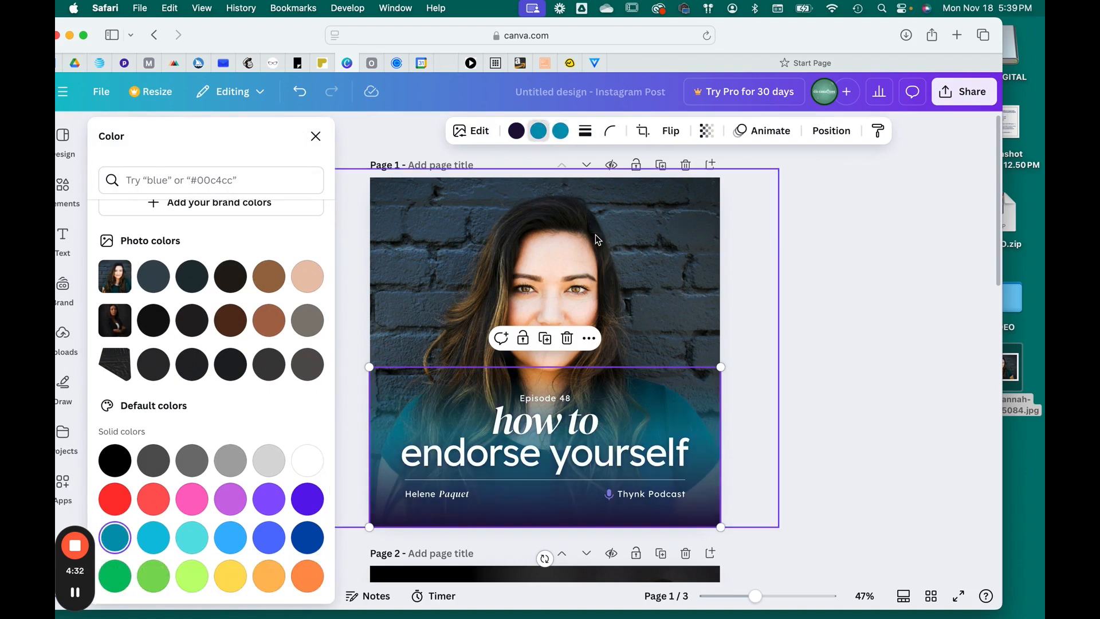
{"action": "left_click", "coordinate": [516, 130]}
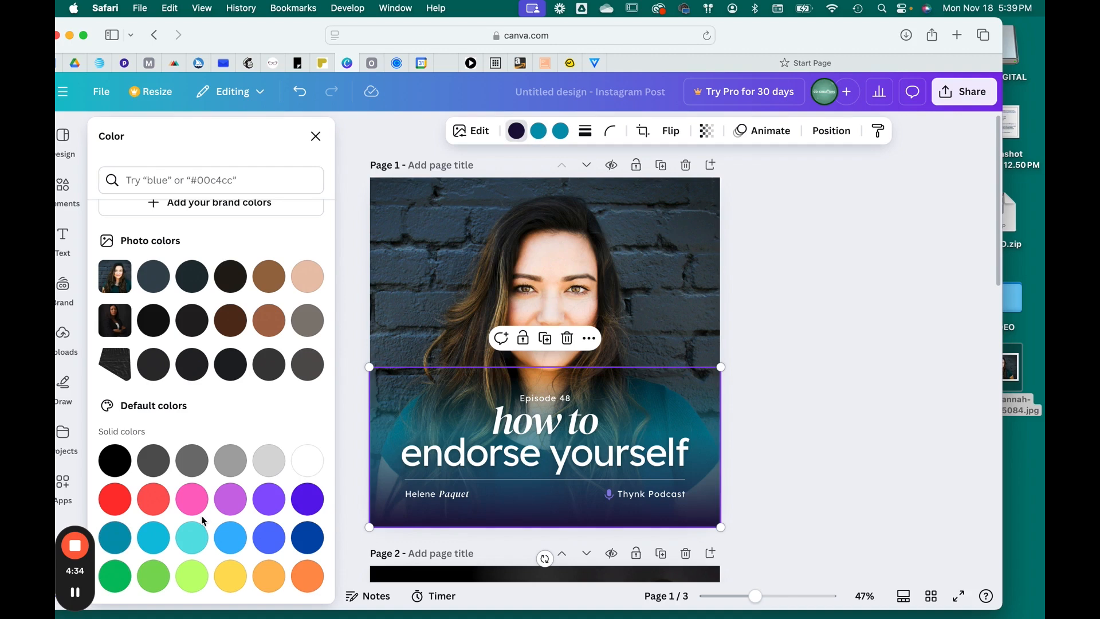
{"action": "left_click", "coordinate": [118, 544]}
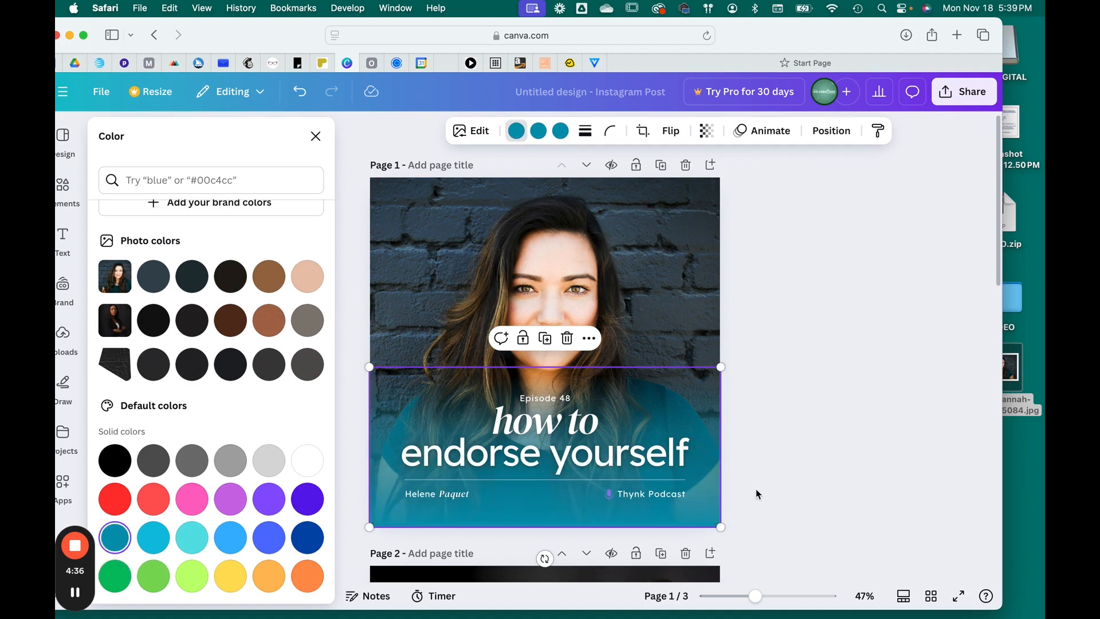
{"action": "key", "text": "Escape"}
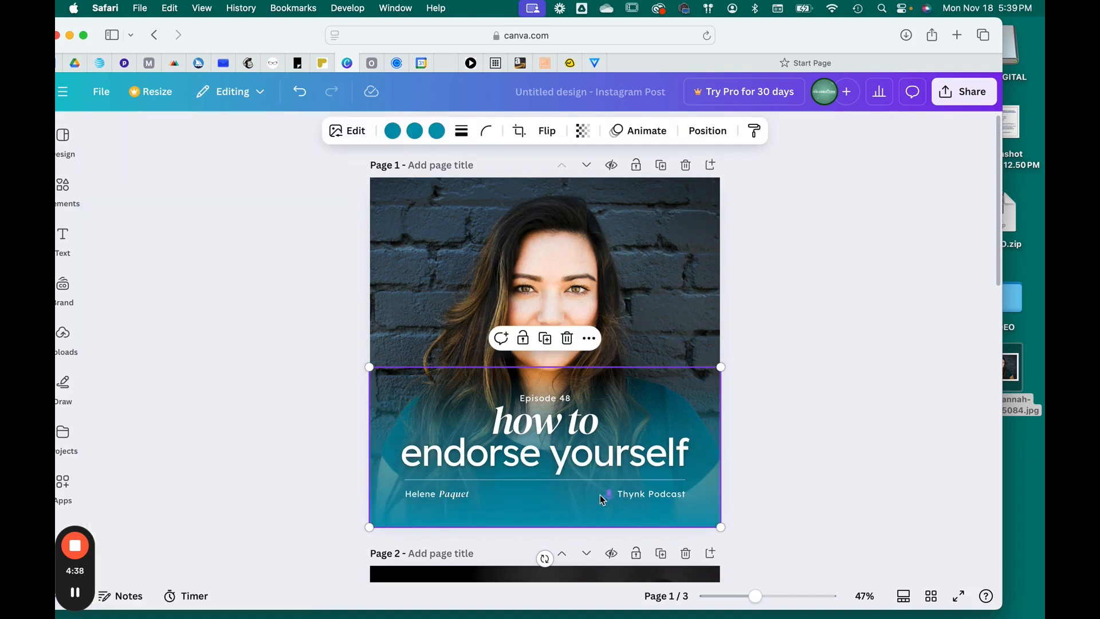
- Set the microphone icon's color to white
{"action": "left_click", "coordinate": [611, 498]}
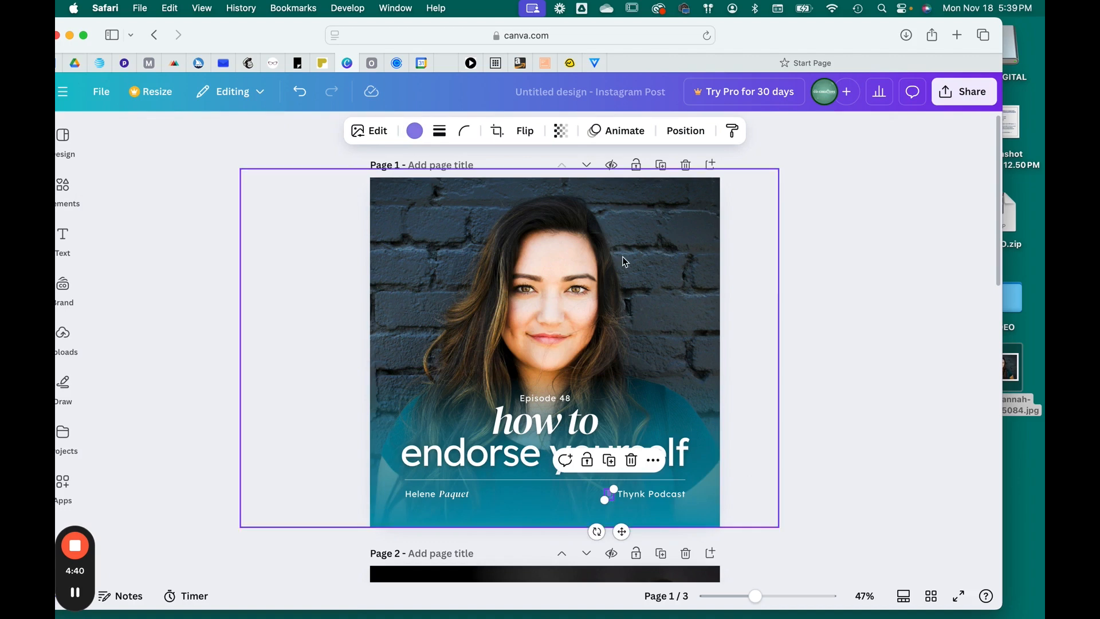
{"action": "left_click", "coordinate": [411, 129]}
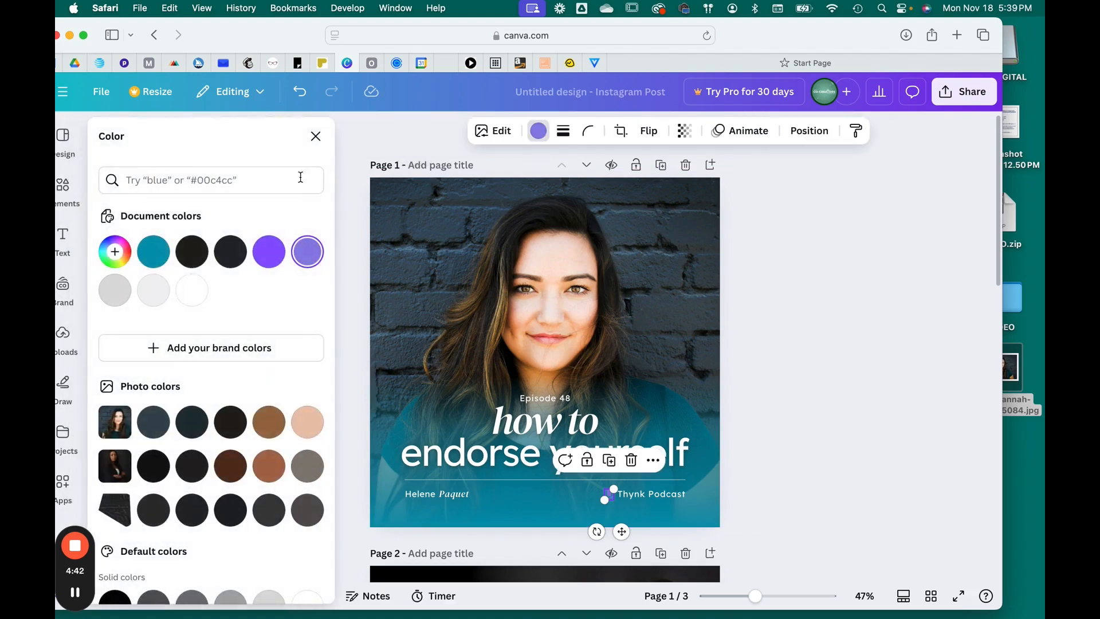
{"action": "left_click", "coordinate": [183, 299]}
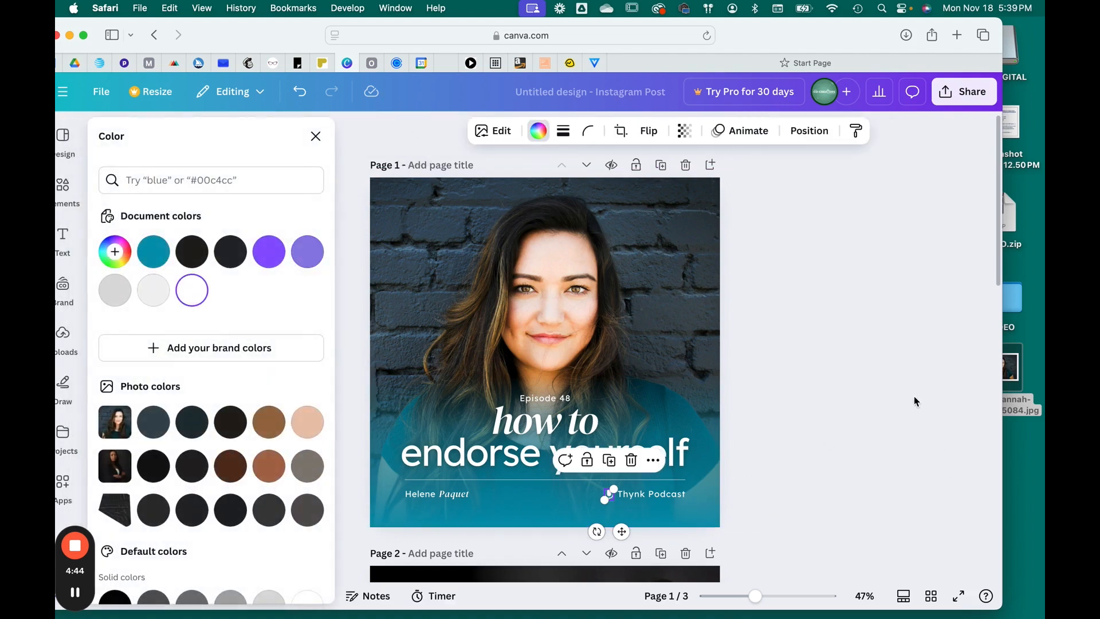
{"action": "left_click", "coordinate": [870, 372]}
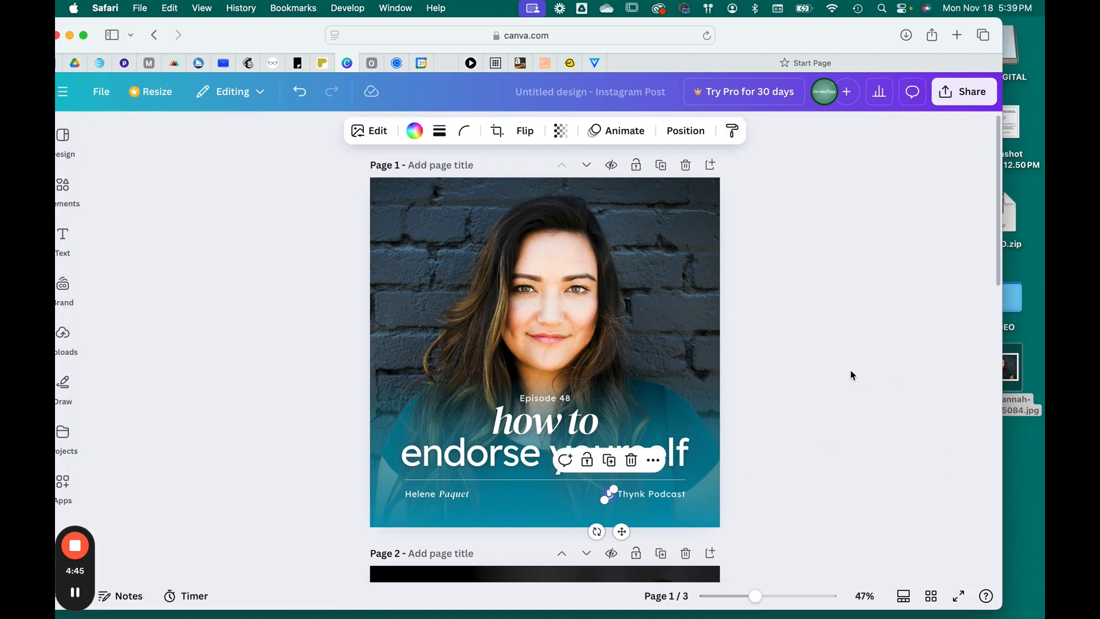
- Delete the "Episode 48" text
{"action": "left_click", "coordinate": [567, 400]}
{"action": "left_click", "coordinate": [579, 365]}
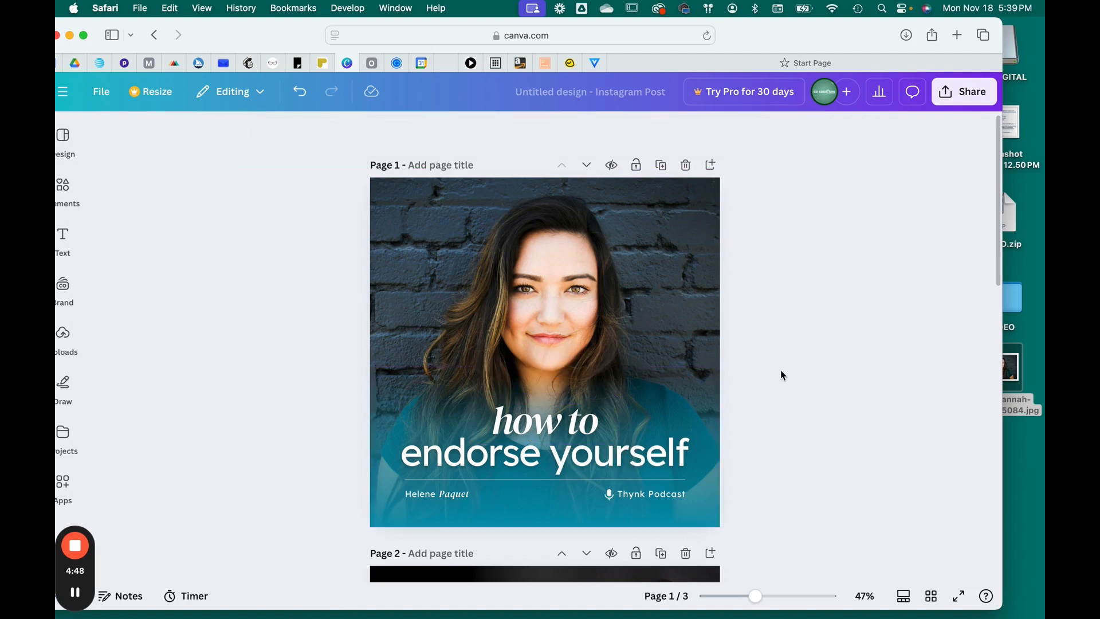
- Replace the headline "how to" with "thoughts with" and widen its box so it fits on one line
{"action": "left_click", "coordinate": [576, 423]}
{"action": "left_click", "coordinate": [577, 424]}
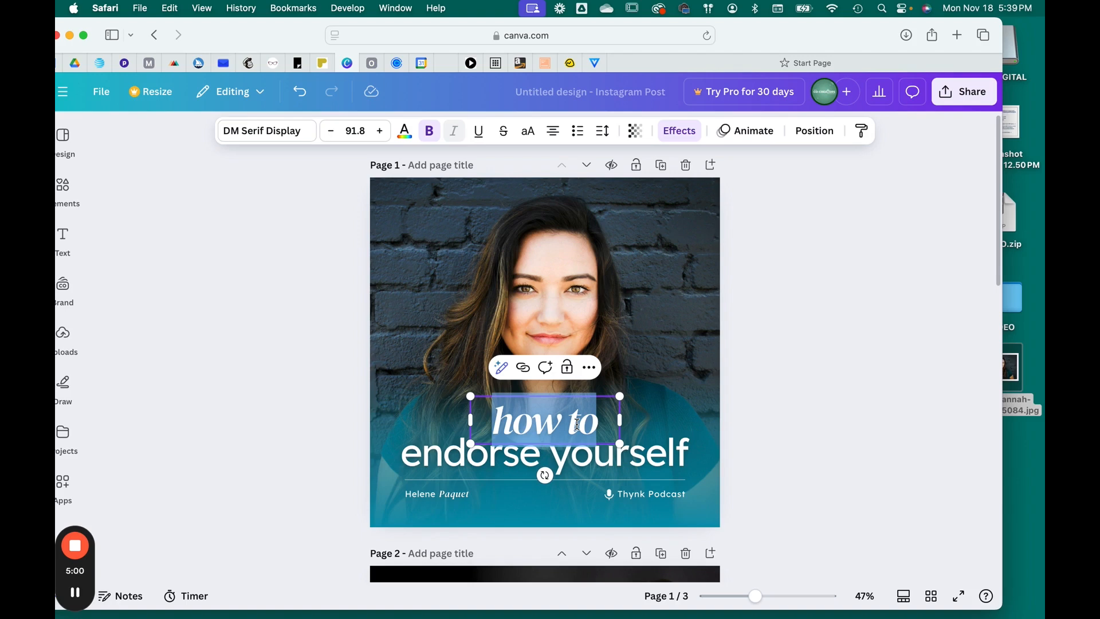
{"action": "type", "text": "though"}
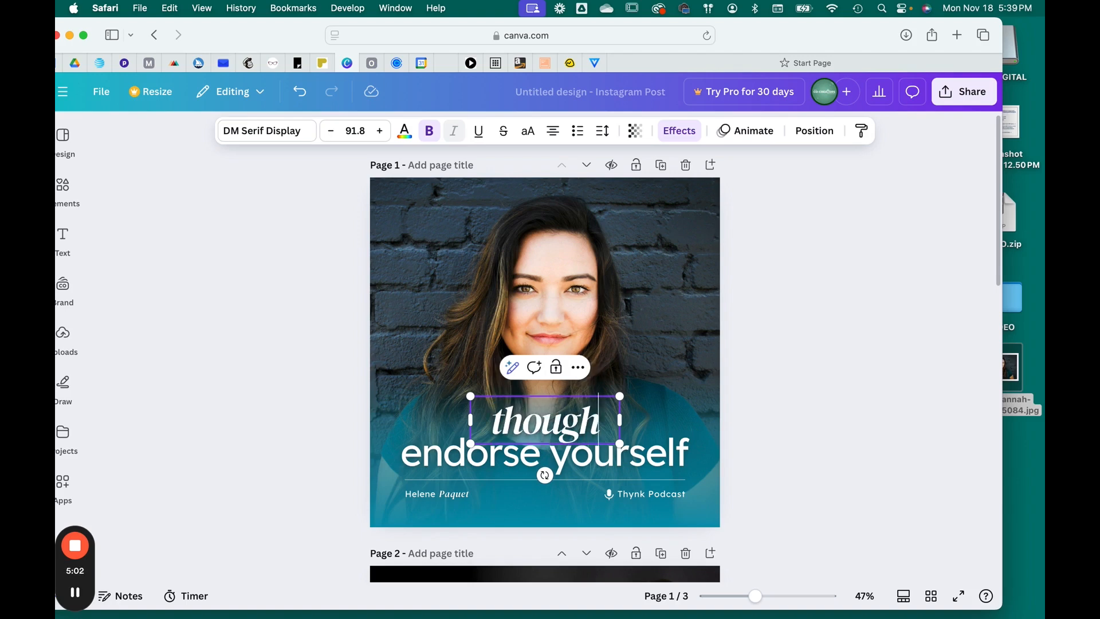
{"action": "type", "text": "ts"}
{"action": "key", "text": "Return"}
{"action": "type", "text": "with"}
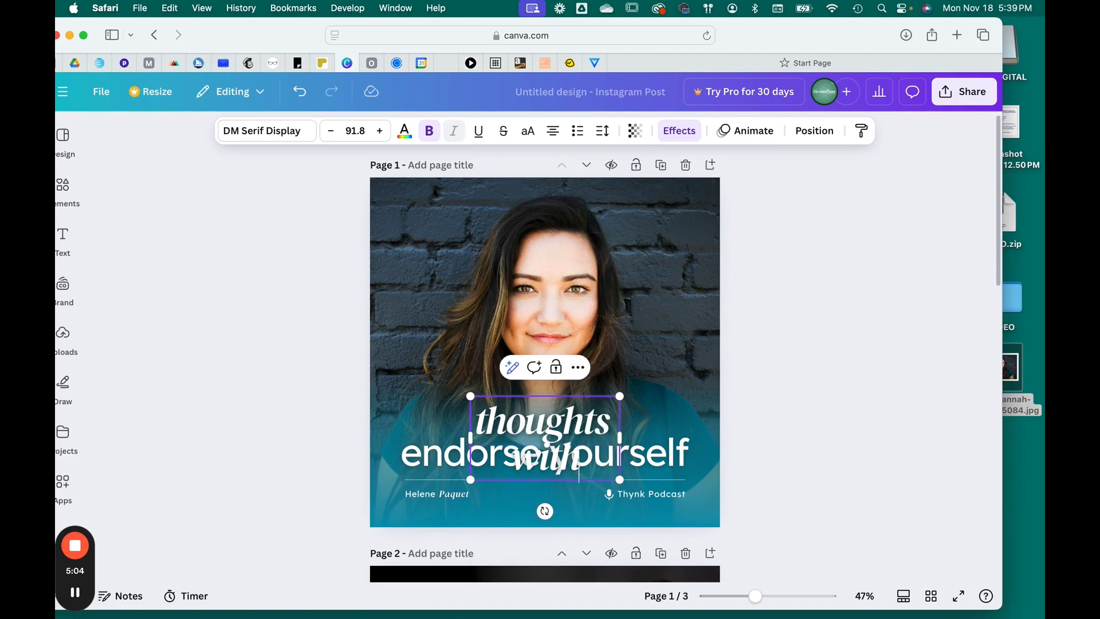
{"action": "left_click_drag", "start_coordinate": [619, 437], "coordinate": [701, 433]}
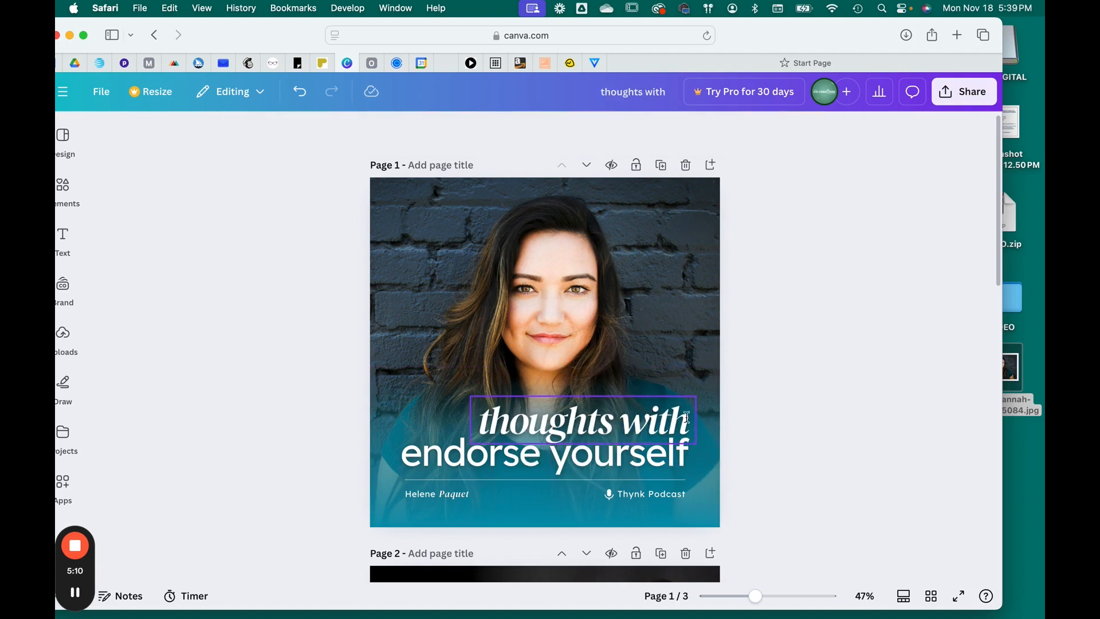
- Replace "endorse yourself" with "friends"
{"action": "left_click", "coordinate": [669, 451]}
{"action": "type", "text": "friends"}
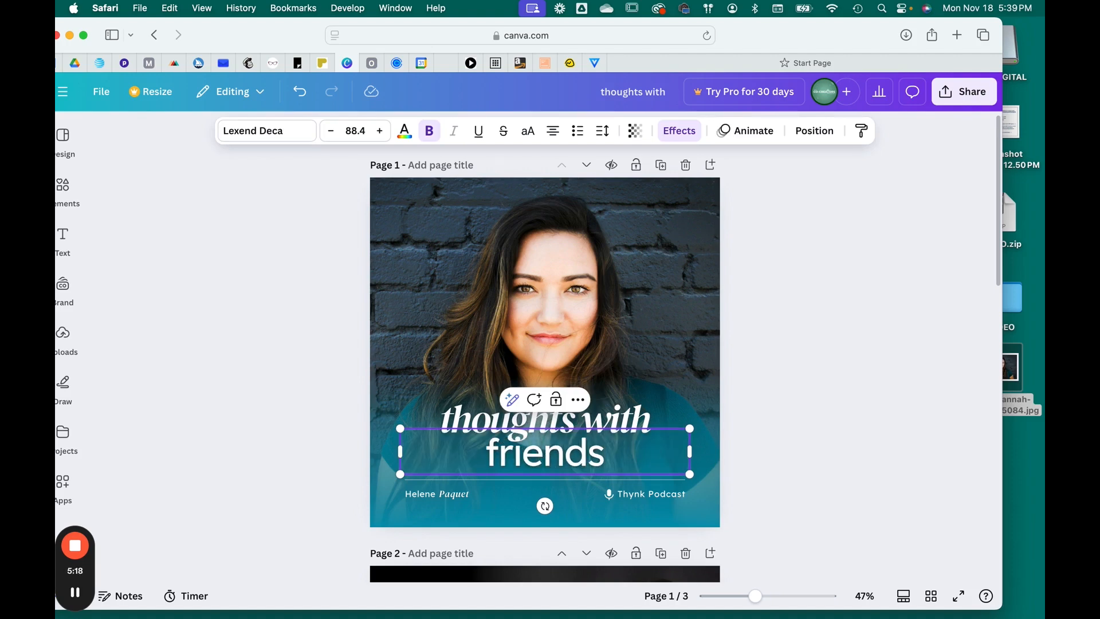
{"action": "left_click", "coordinate": [854, 474]}
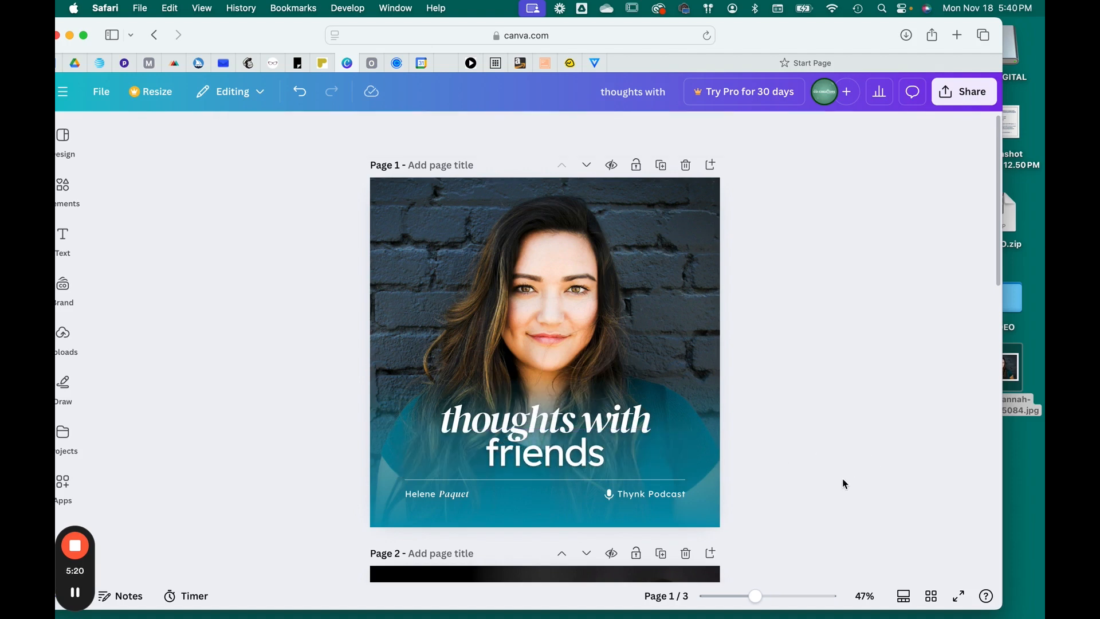
- Delete the italic surname text and extend the host name with the word "Last", widening it to one line
{"action": "left_click", "coordinate": [462, 494]}
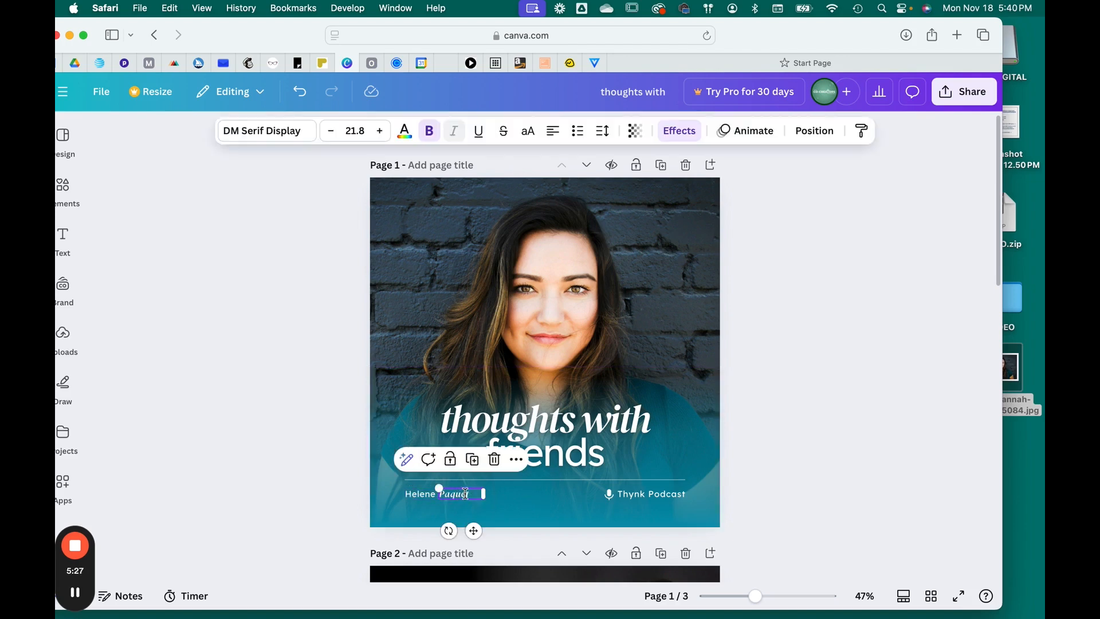
{"action": "left_click", "coordinate": [495, 460]}
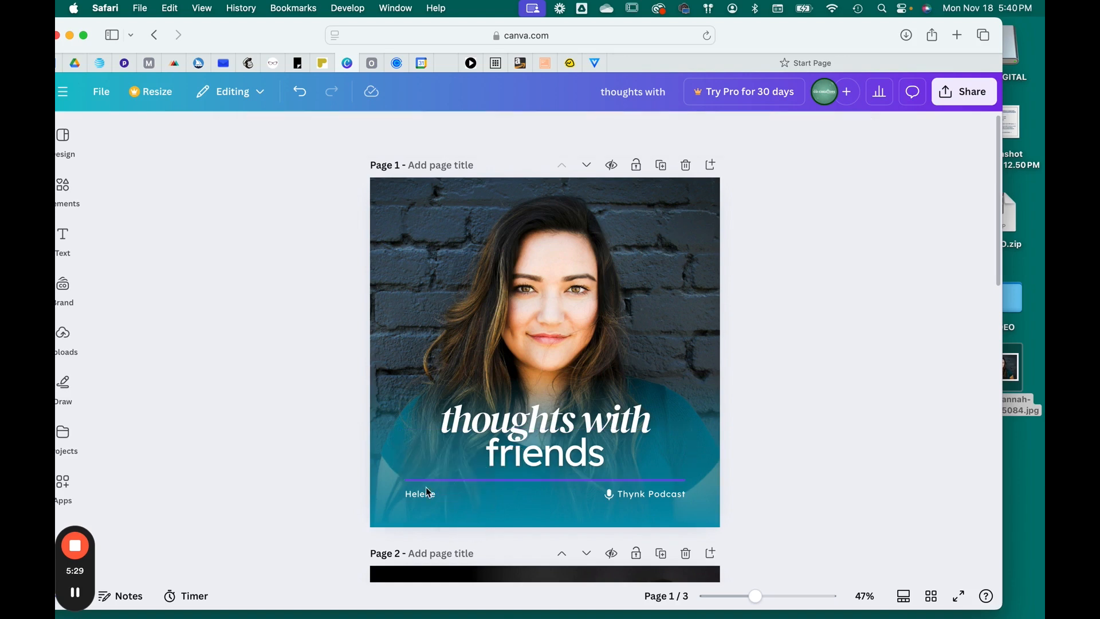
{"action": "left_click", "coordinate": [423, 494]}
{"action": "left_click", "coordinate": [423, 493]}
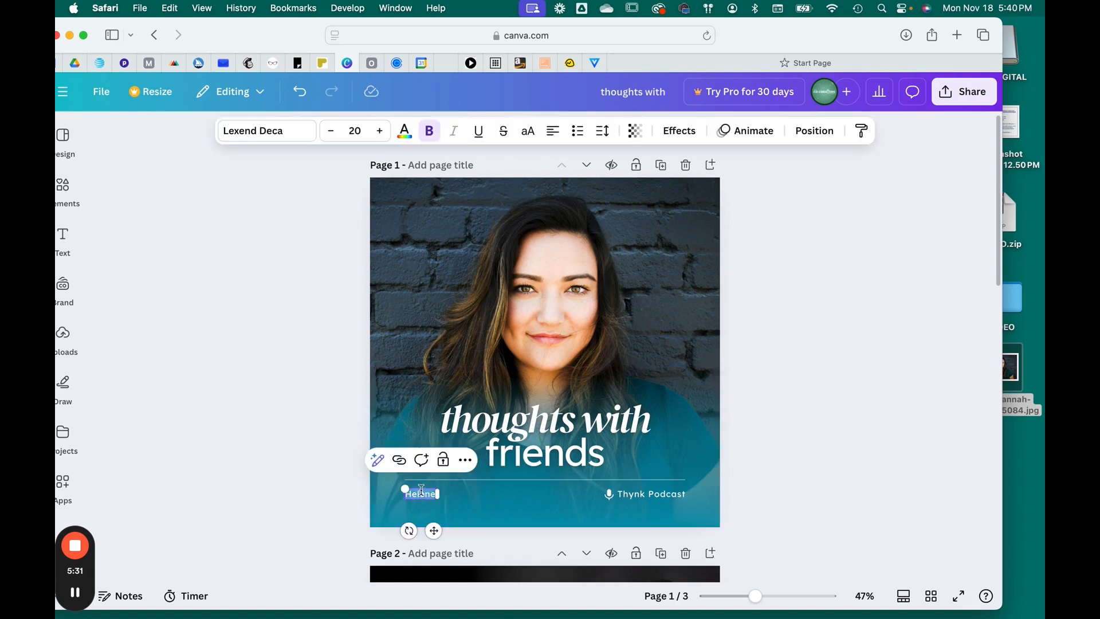
{"action": "key", "text": "Return"}
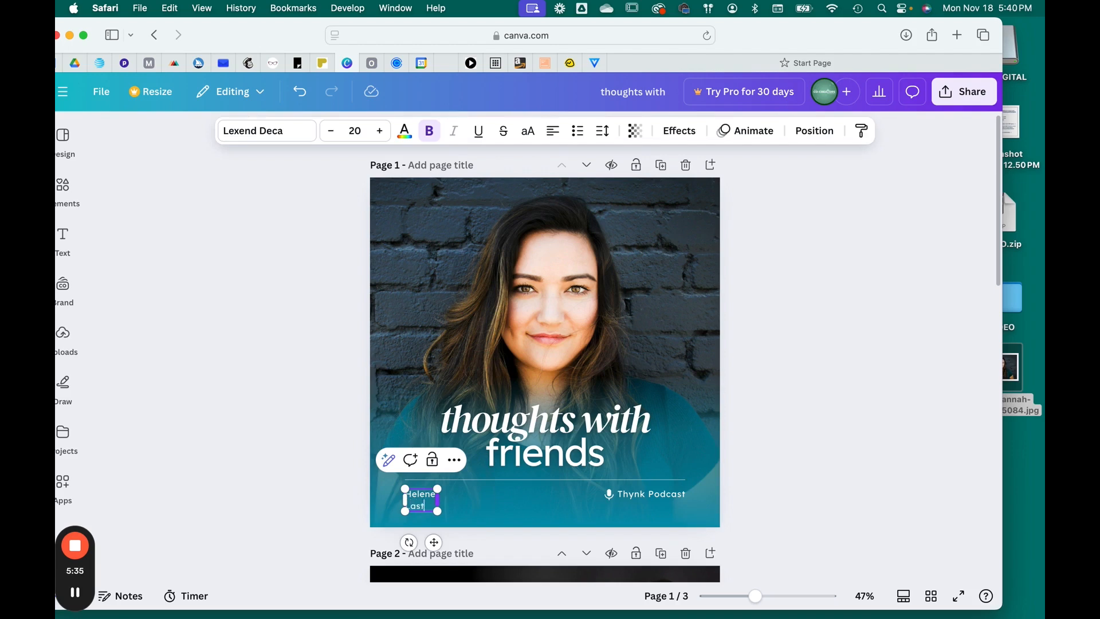
{"action": "left_click_drag", "start_coordinate": [437, 498], "coordinate": [463, 498]}
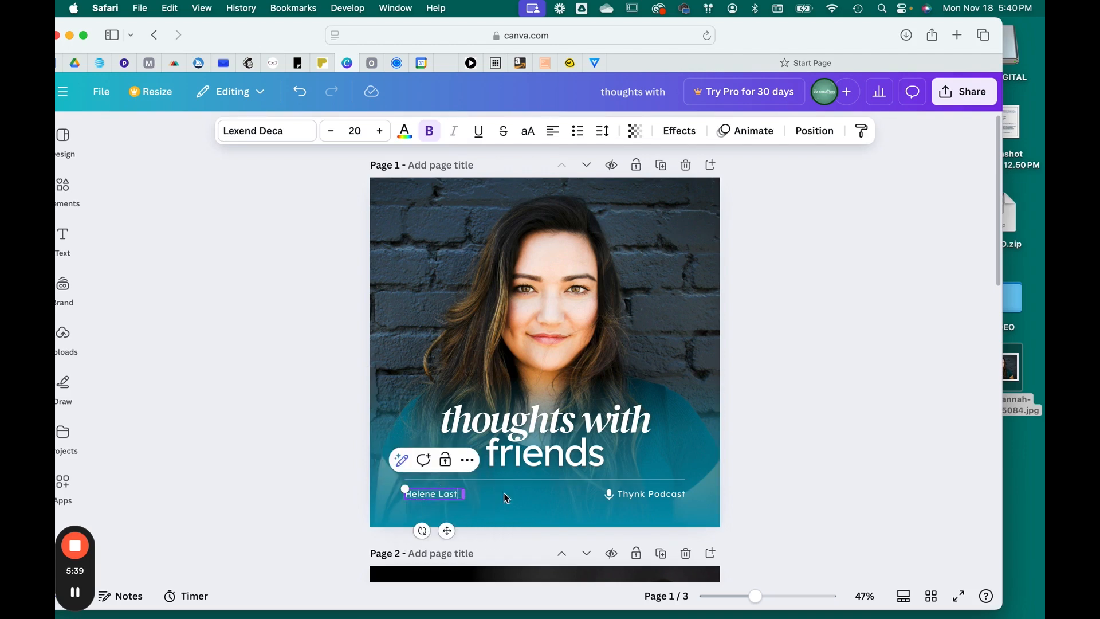
{"action": "left_click", "coordinate": [756, 490]}
- Delete the word "Thynk" from the podcast label
{"action": "left_click", "coordinate": [634, 494]}
{"action": "left_click", "coordinate": [634, 494]}
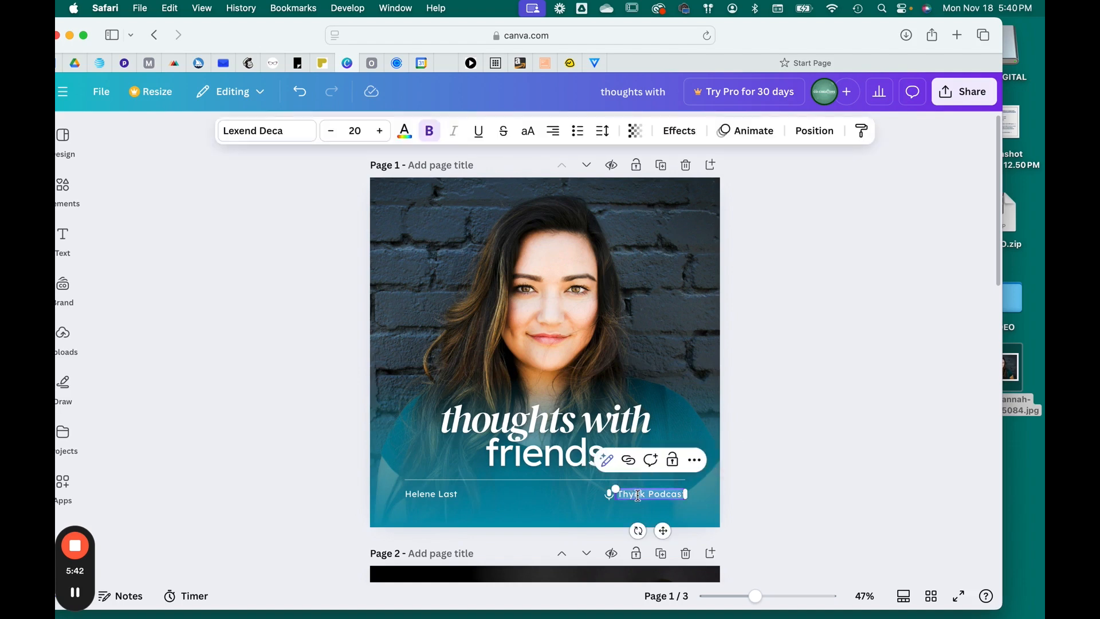
{"action": "key", "text": "BackSpace"}
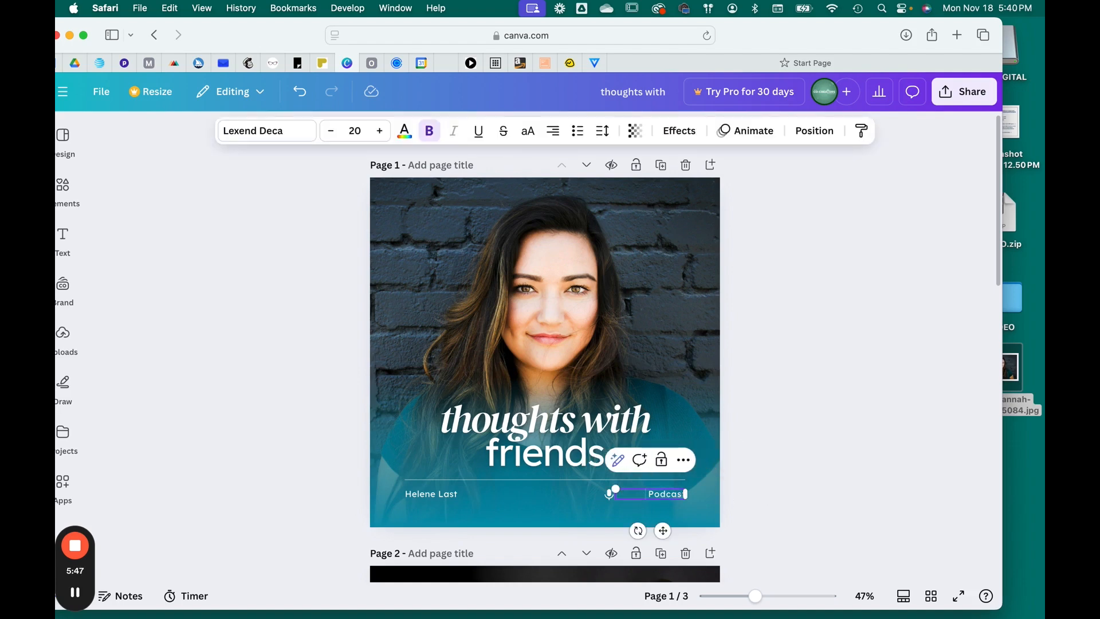
{"action": "left_click", "coordinate": [792, 486]}
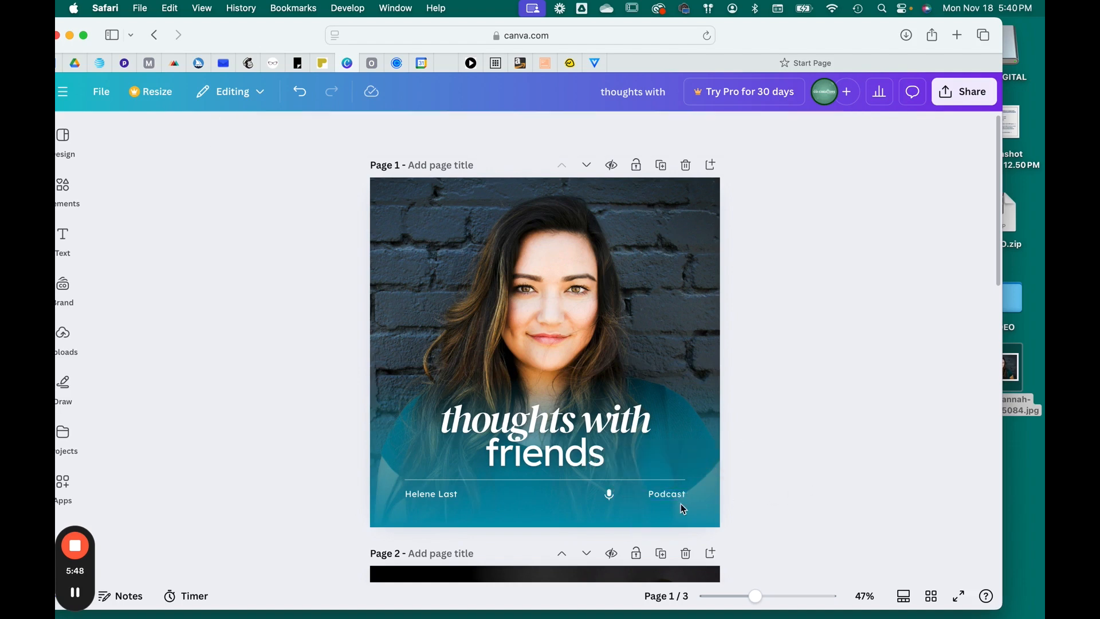
- Move the microphone icon next to the word "Podcast"
{"action": "left_click", "coordinate": [612, 496]}
{"action": "left_click_drag", "start_coordinate": [616, 500], "coordinate": [641, 494]}
{"action": "left_click", "coordinate": [840, 476]}
- Drag the portrait photo file from the desktop onto page 2
{"action": "left_click_drag", "start_coordinate": [835, 27], "coordinate": [773, 28]}
{"action": "scroll", "coordinate": [491, 424], "scroll_direction": "down", "scroll_amount": 5}
{"action": "scroll", "coordinate": [491, 424], "scroll_direction": "down", "scroll_amount": 3}
{"action": "left_click", "coordinate": [609, 346]}
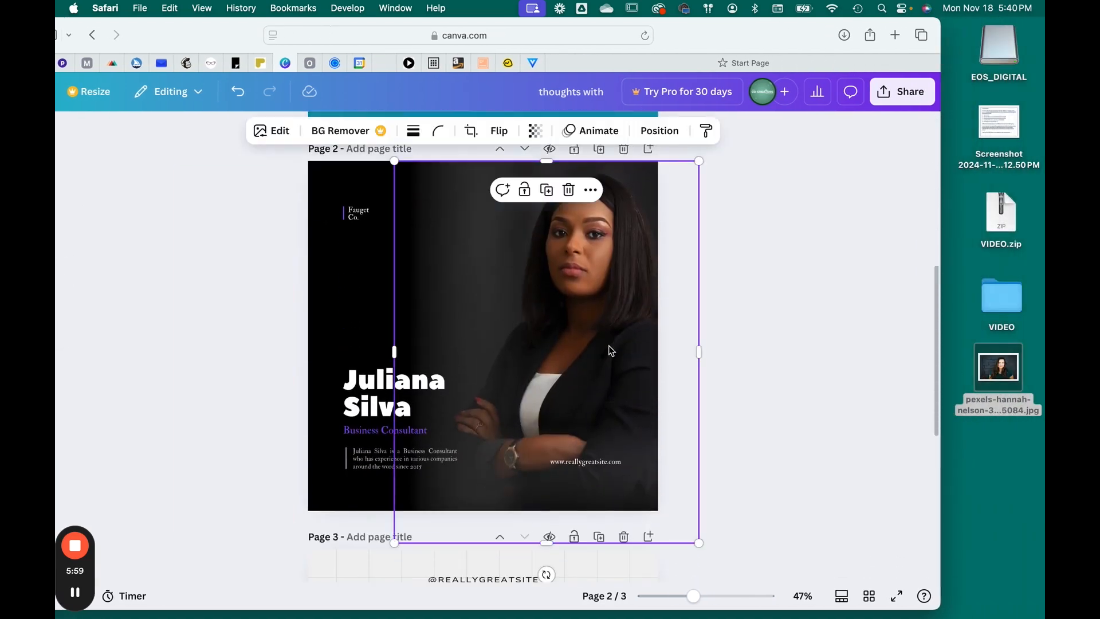
{"action": "left_click_drag", "start_coordinate": [1011, 373], "coordinate": [639, 207]}
- Delete the original photo from page 2 and close the image-generator popup
{"action": "left_click", "coordinate": [637, 388]}
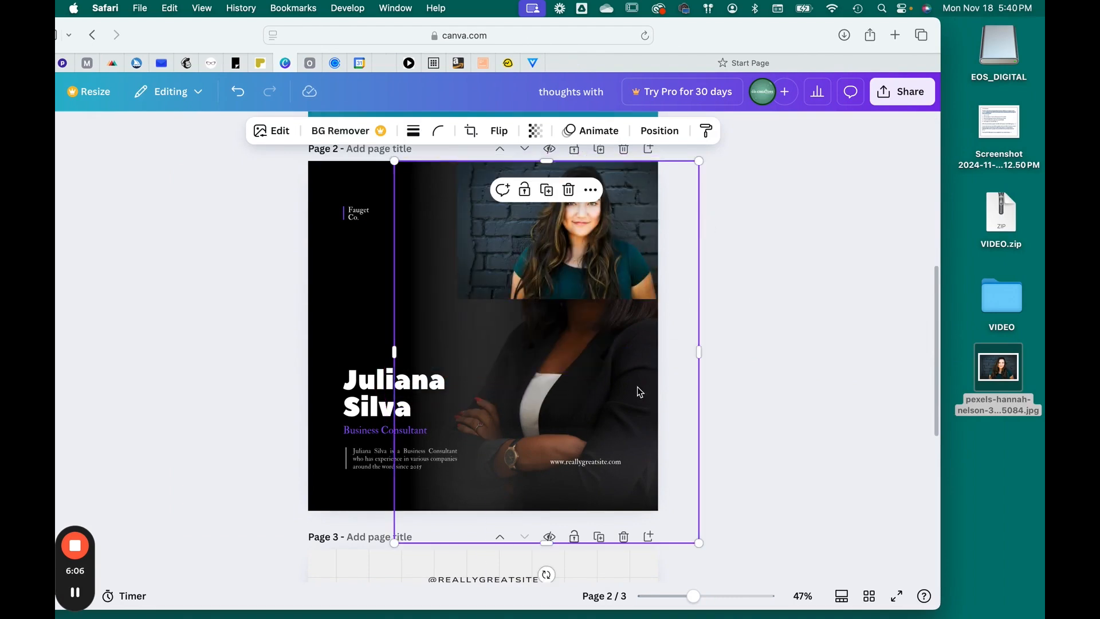
{"action": "key", "text": "Delete"}
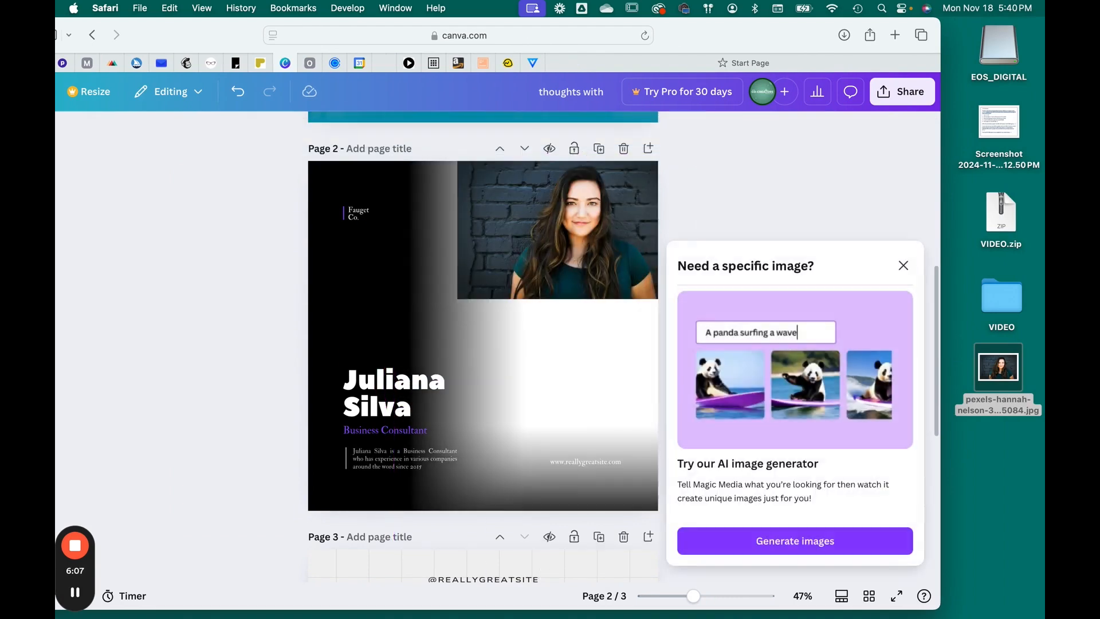
{"action": "left_click", "coordinate": [903, 262]}
- Enlarge the new photo and position it across the right side of page 2
{"action": "left_click", "coordinate": [605, 243]}
{"action": "left_click_drag", "start_coordinate": [458, 301], "coordinate": [150, 546]}
{"action": "left_click_drag", "start_coordinate": [558, 315], "coordinate": [688, 316]}
- Send the new photo to the back behind the text and dark panel
{"action": "right_click", "coordinate": [613, 271]}
{"action": "mouse_move", "coordinate": [742, 324]}
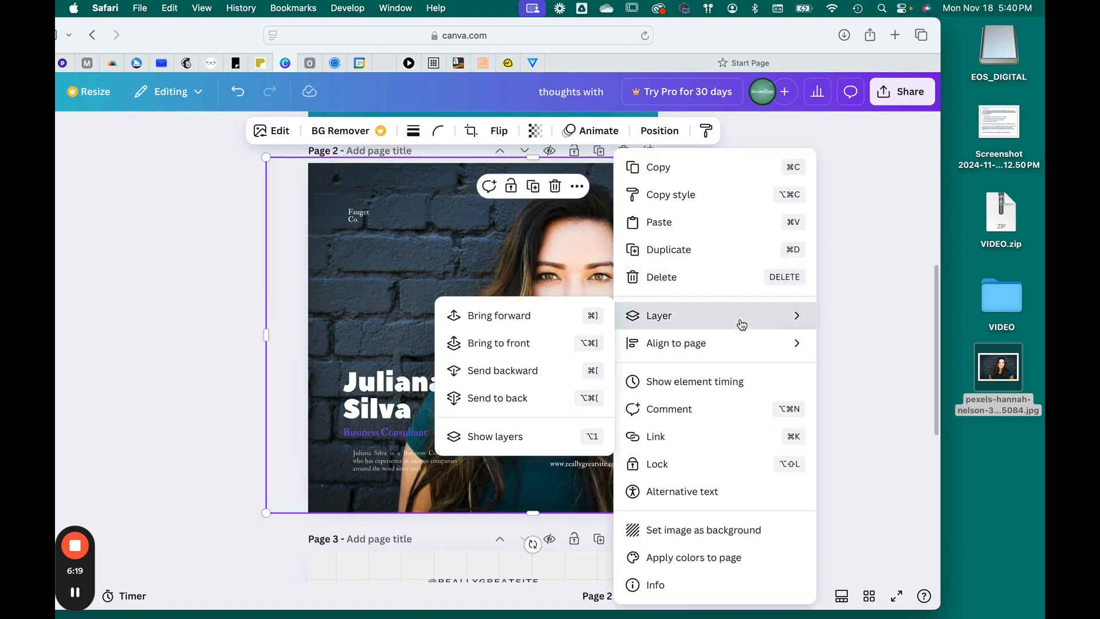
{"action": "left_click", "coordinate": [516, 398]}
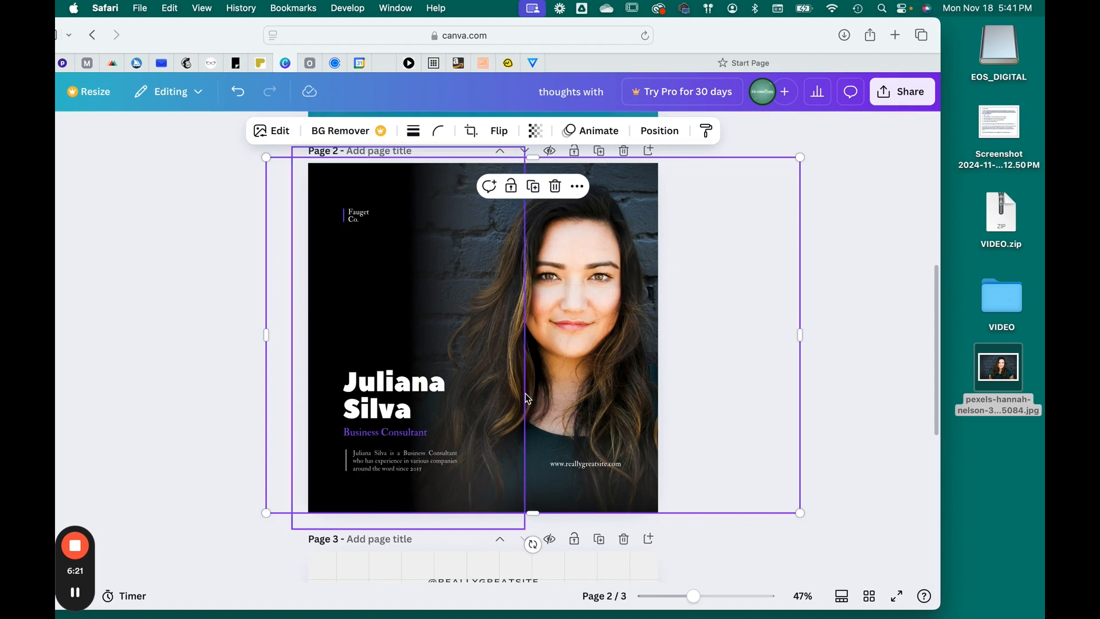
{"action": "left_click", "coordinate": [844, 288]}
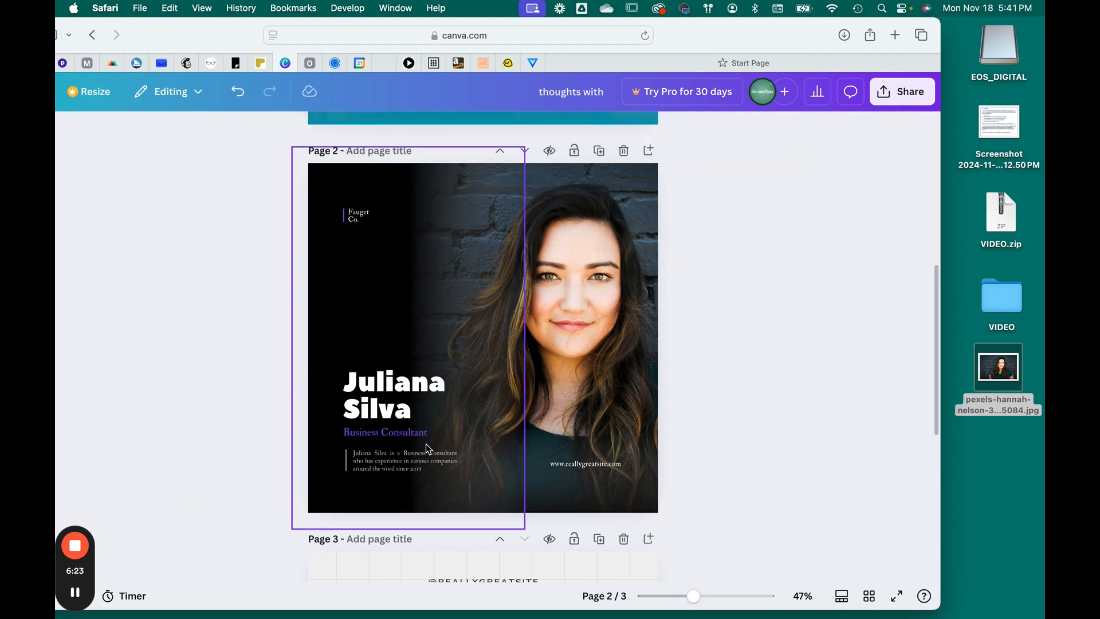
- Color the "Business Consultant" subtitle turquoise and widen its box so it fits on one line
{"action": "left_click", "coordinate": [400, 435]}
{"action": "left_click", "coordinate": [401, 434]}
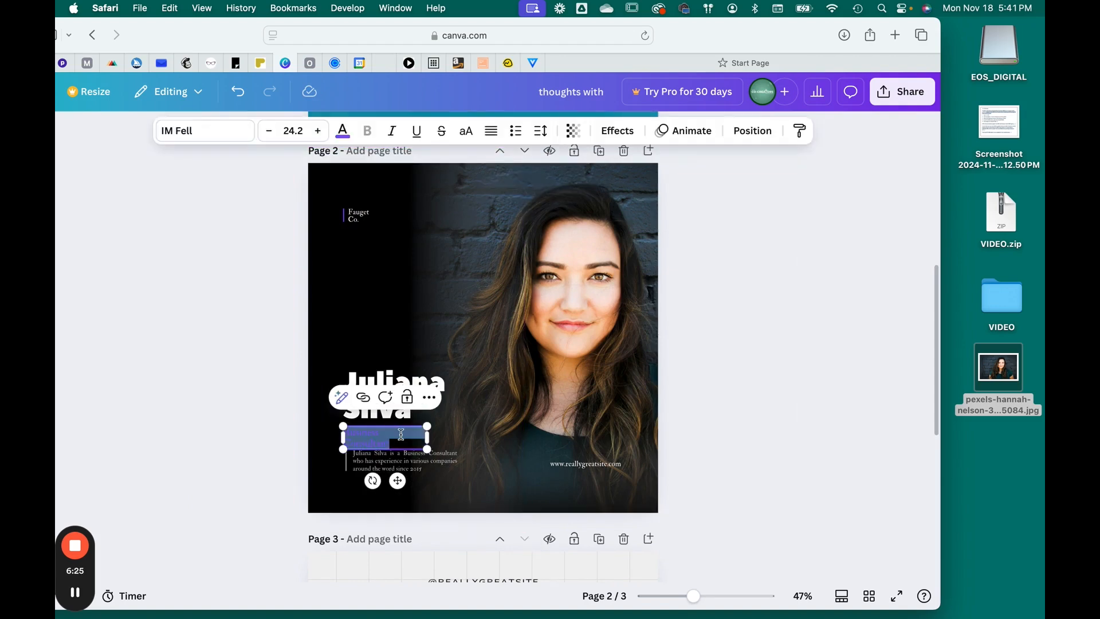
{"action": "left_click", "coordinate": [343, 131]}
{"action": "left_click_drag", "start_coordinate": [196, 34], "coordinate": [297, 34]}
{"action": "scroll", "coordinate": [228, 371], "scroll_direction": "down", "scroll_amount": 3}
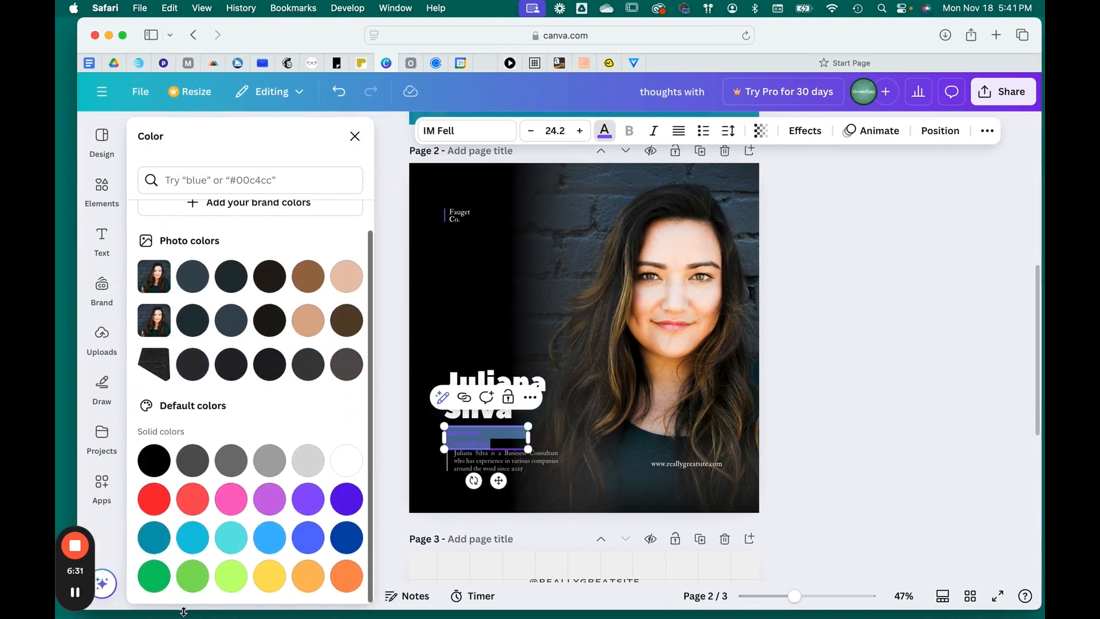
{"action": "left_click", "coordinate": [153, 536]}
{"action": "left_click", "coordinate": [925, 444]}
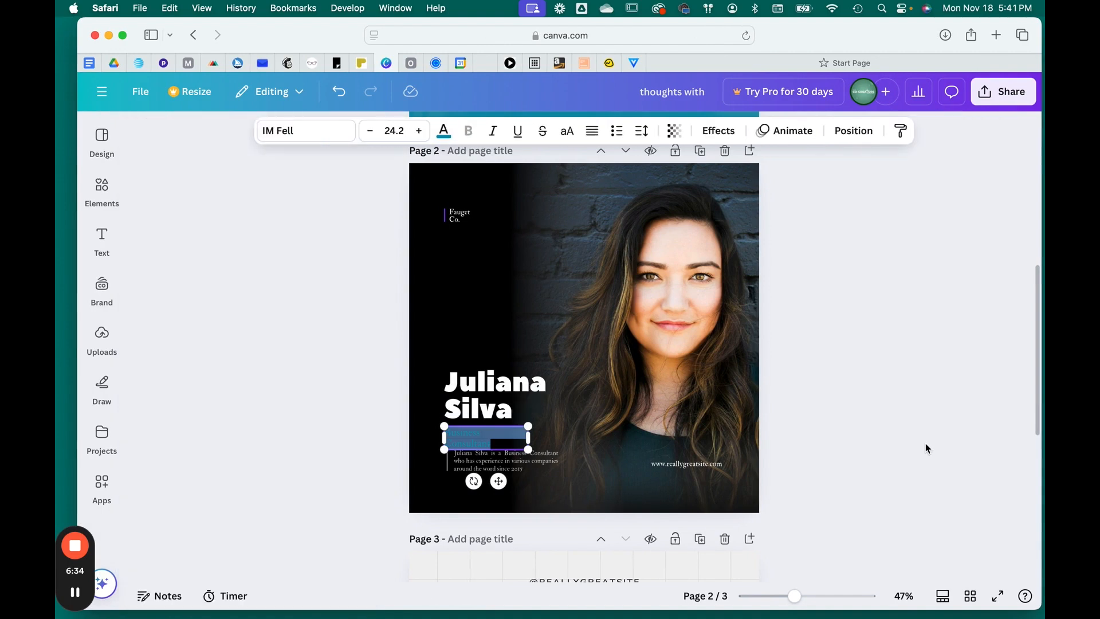
{"action": "left_click", "coordinate": [892, 445]}
{"action": "left_click", "coordinate": [459, 437]}
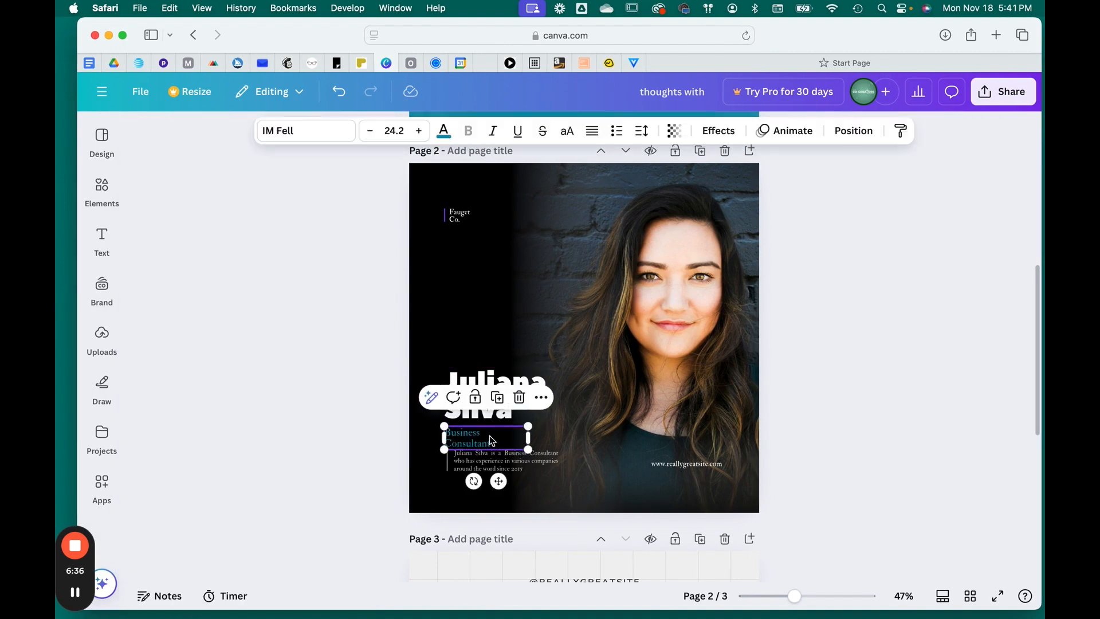
{"action": "left_click_drag", "start_coordinate": [529, 435], "coordinate": [551, 436]}
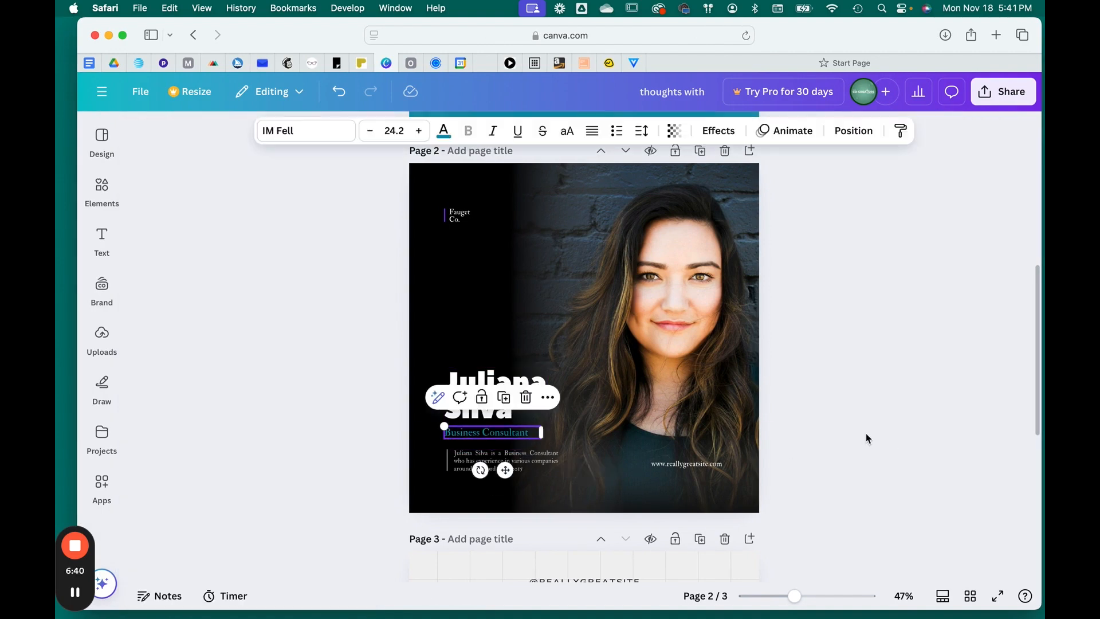
- Color the vertical line beside "Fauget Co." on page 2 turquoise
{"action": "left_click", "coordinate": [865, 433]}
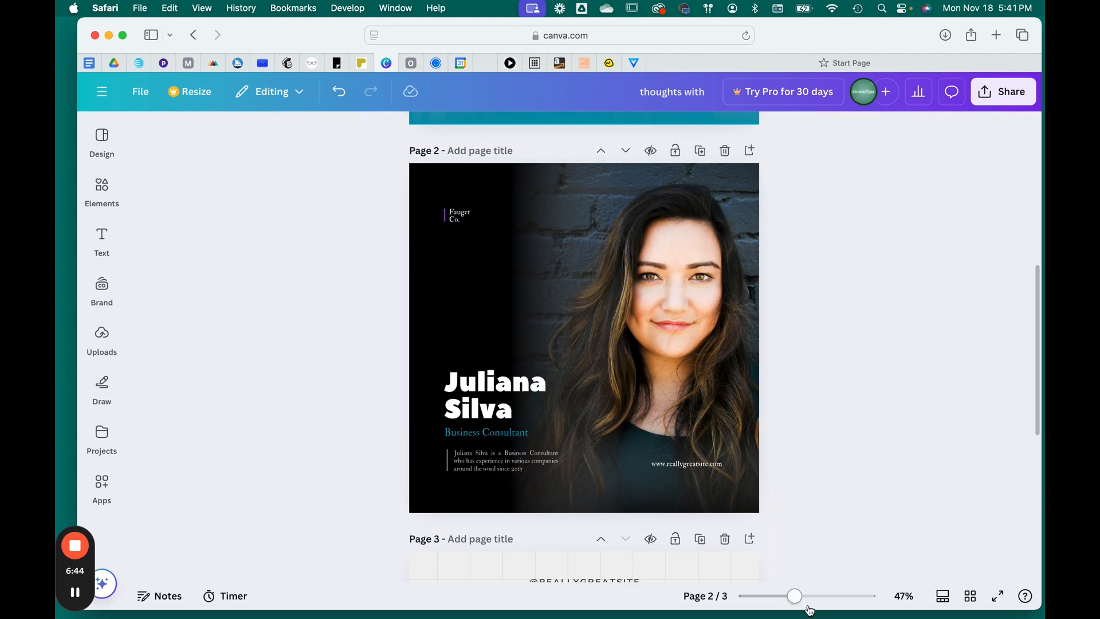
{"action": "left_click_drag", "start_coordinate": [796, 599], "coordinate": [814, 599]}
{"action": "scroll", "coordinate": [491, 312], "scroll_direction": "up", "scroll_amount": 1}
{"action": "left_click", "coordinate": [337, 167]}
{"action": "left_click", "coordinate": [428, 131]}
{"action": "left_click", "coordinate": [192, 250]}
{"action": "left_click", "coordinate": [563, 269]}
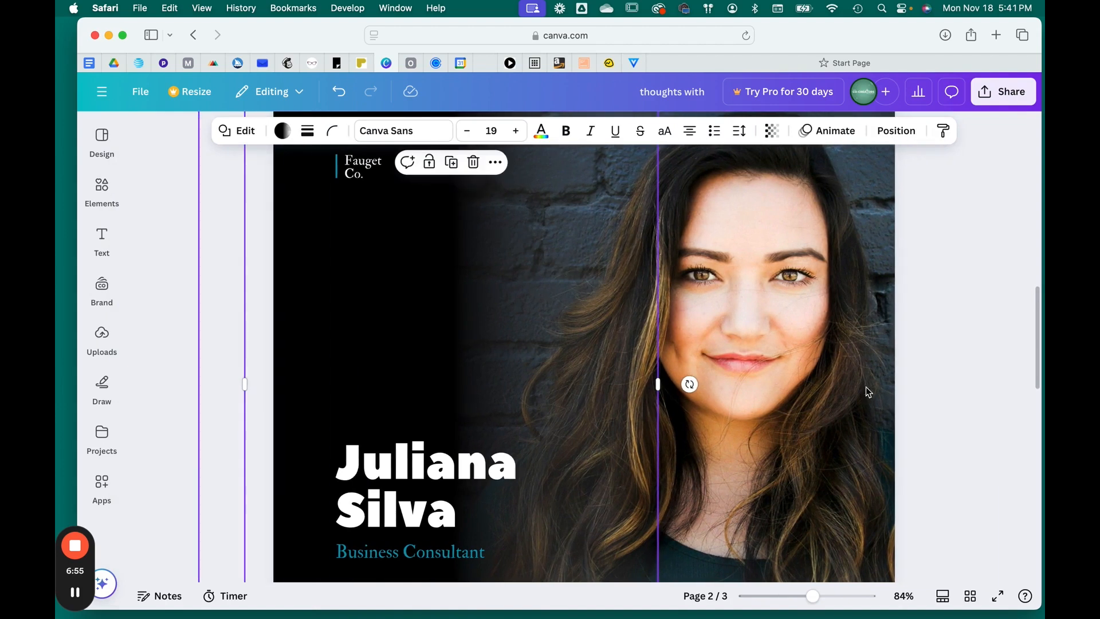
{"action": "scroll", "coordinate": [926, 399], "scroll_direction": "down", "scroll_amount": 3}
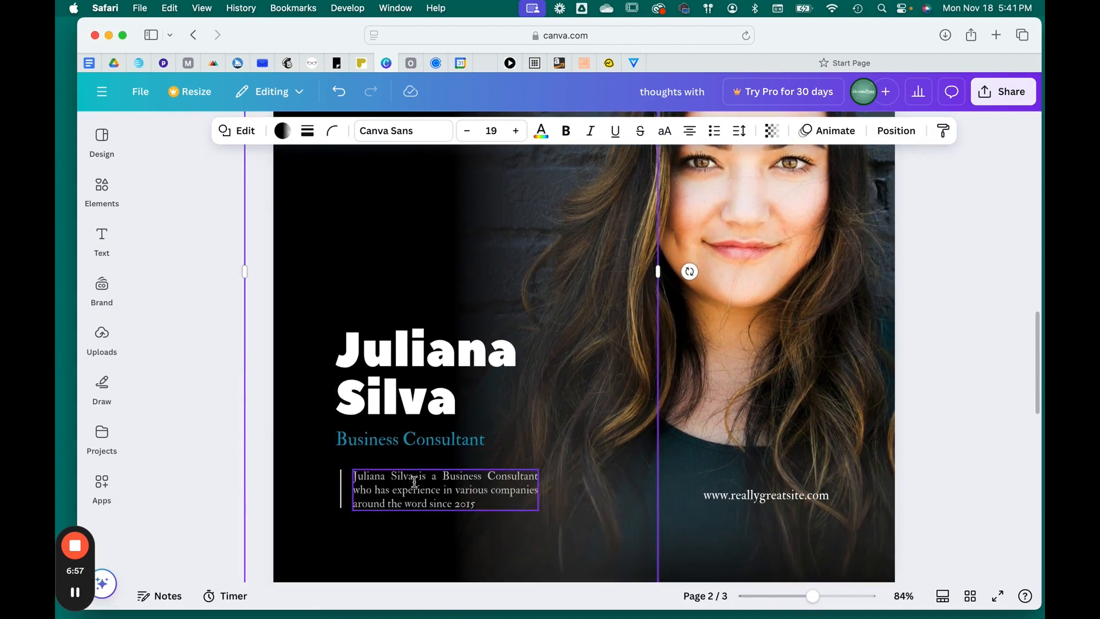
{"action": "left_click", "coordinate": [953, 431]}
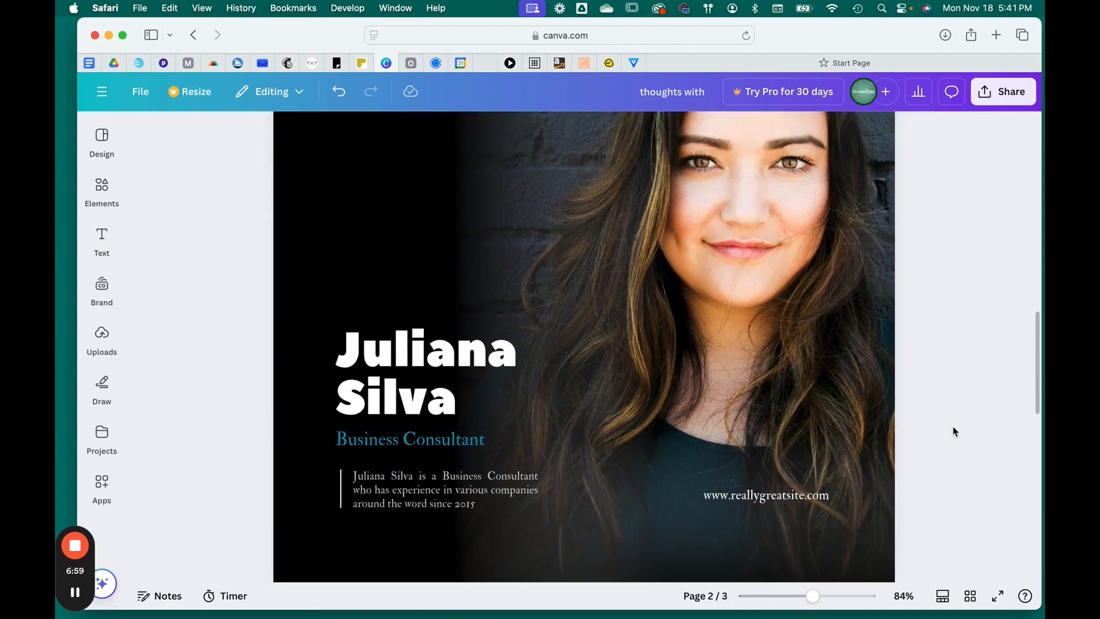
- Review the edited pages 1 and 2 of the design
{"action": "left_click_drag", "start_coordinate": [817, 606], "coordinate": [792, 601]}
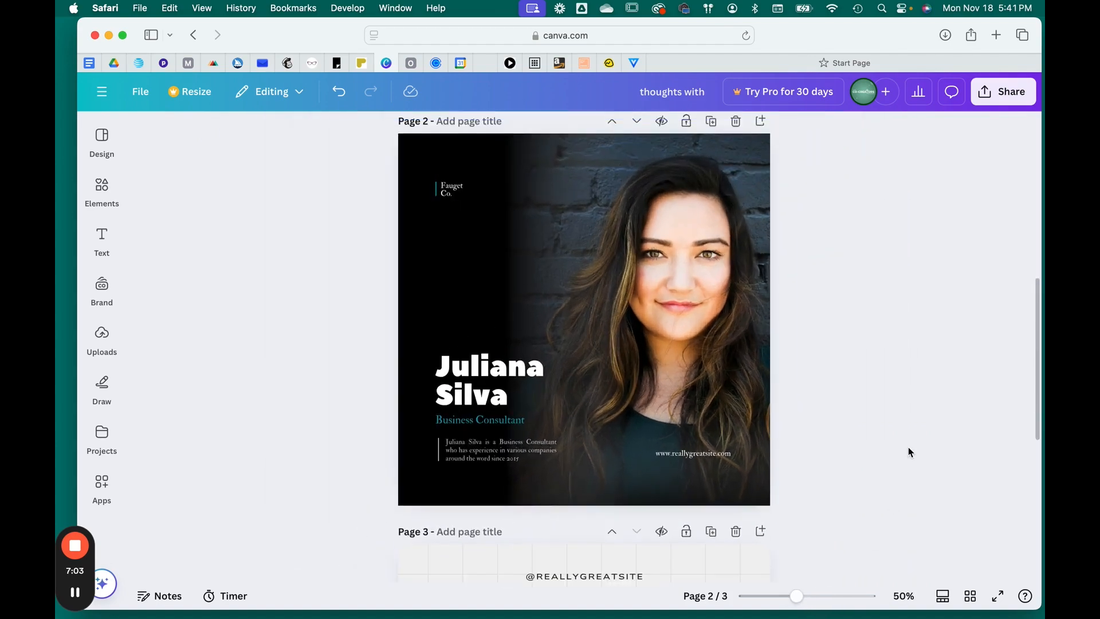
{"action": "scroll", "coordinate": [908, 447], "scroll_direction": "up", "scroll_amount": 8}
{"action": "scroll", "coordinate": [909, 447], "scroll_direction": "down", "scroll_amount": 2}
{"action": "scroll", "coordinate": [908, 452], "scroll_direction": "down", "scroll_amount": 5}
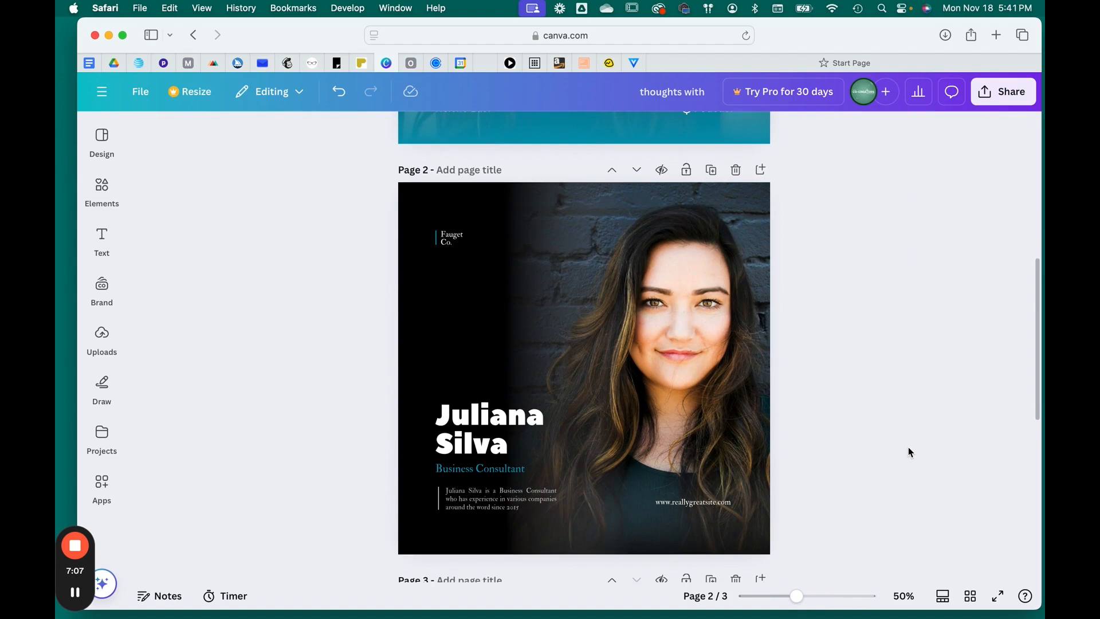
{"action": "scroll", "coordinate": [908, 448], "scroll_direction": "up", "scroll_amount": 7}
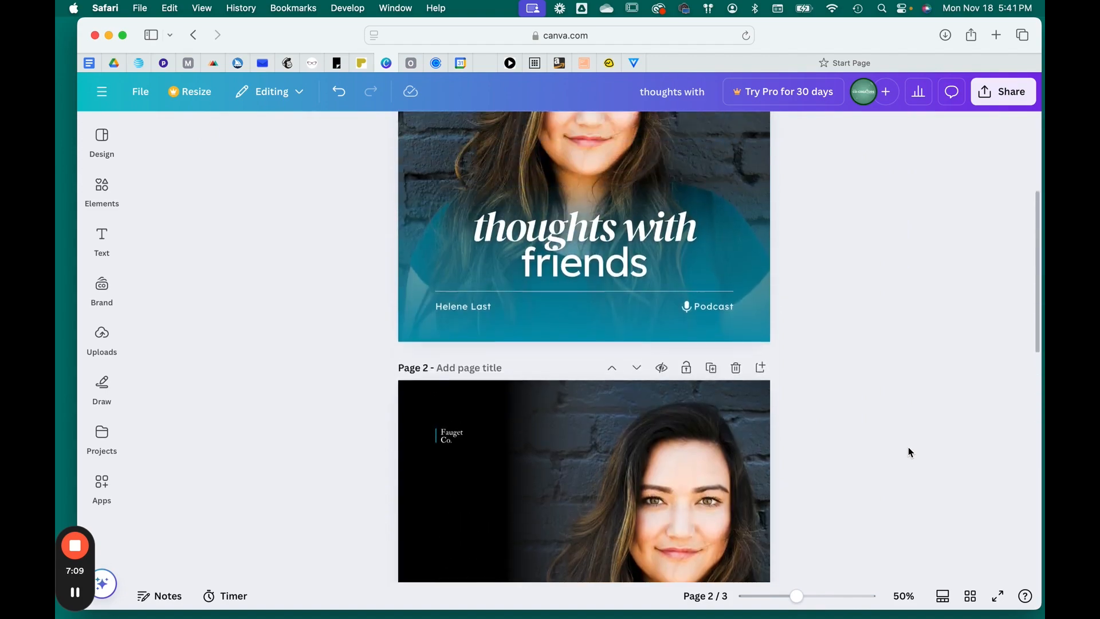
{"action": "scroll", "coordinate": [908, 452], "scroll_direction": "down", "scroll_amount": 10}
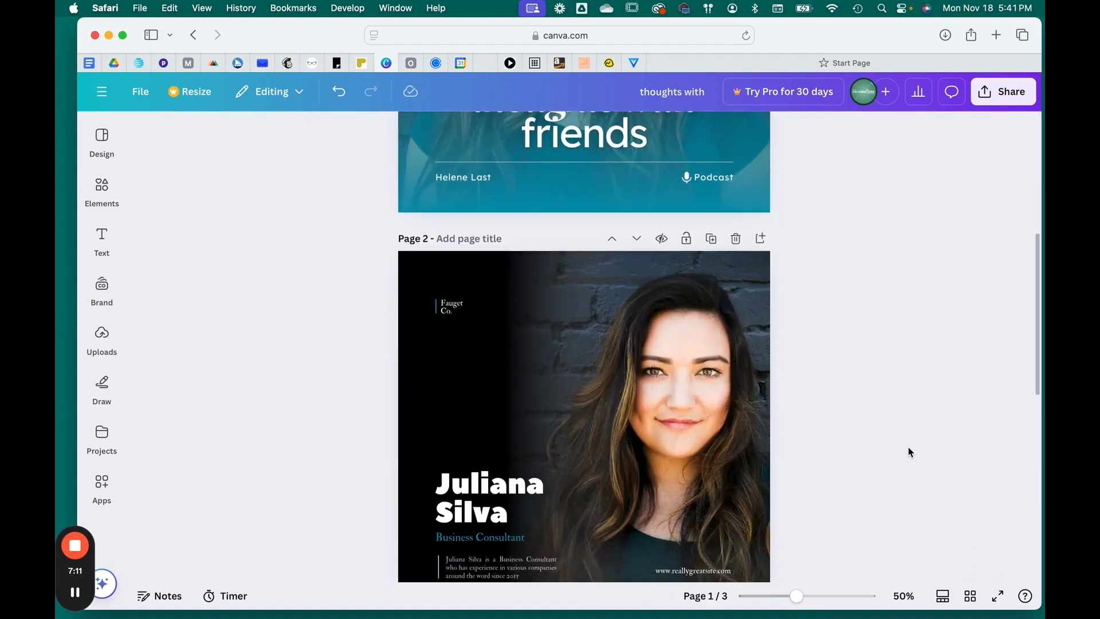
{"action": "scroll", "coordinate": [909, 452], "scroll_direction": "down", "scroll_amount": 2}
{"action": "scroll", "coordinate": [909, 452], "scroll_direction": "up", "scroll_amount": 2}
{"action": "scroll", "coordinate": [908, 452], "scroll_direction": "down", "scroll_amount": 5}
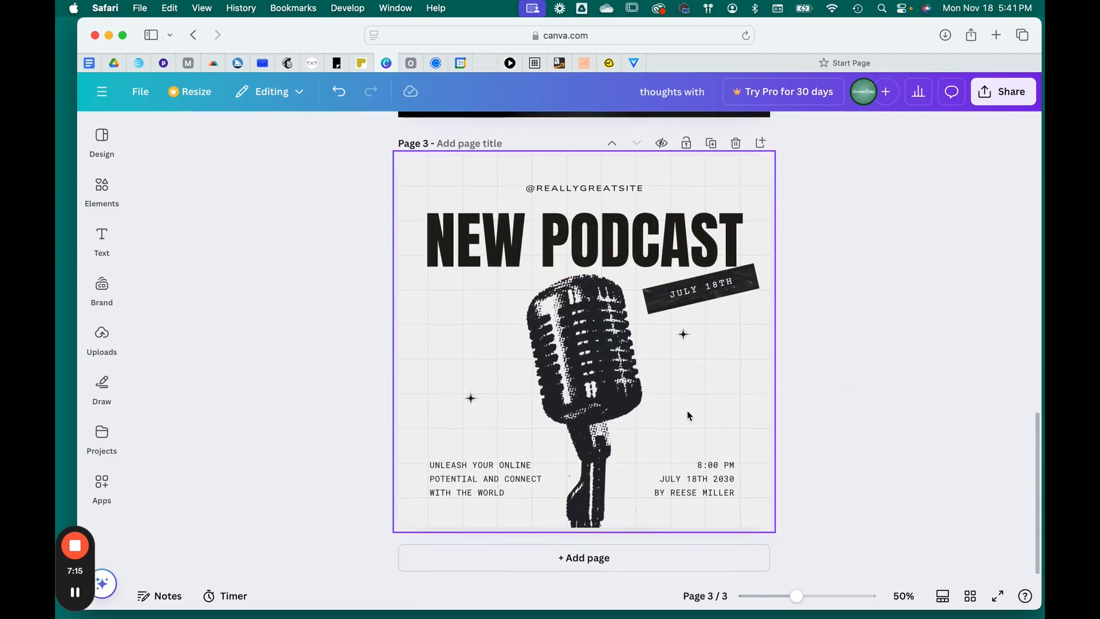
- Color the microphone graphic on page 3 turquoise
{"action": "left_click", "coordinate": [581, 325]}
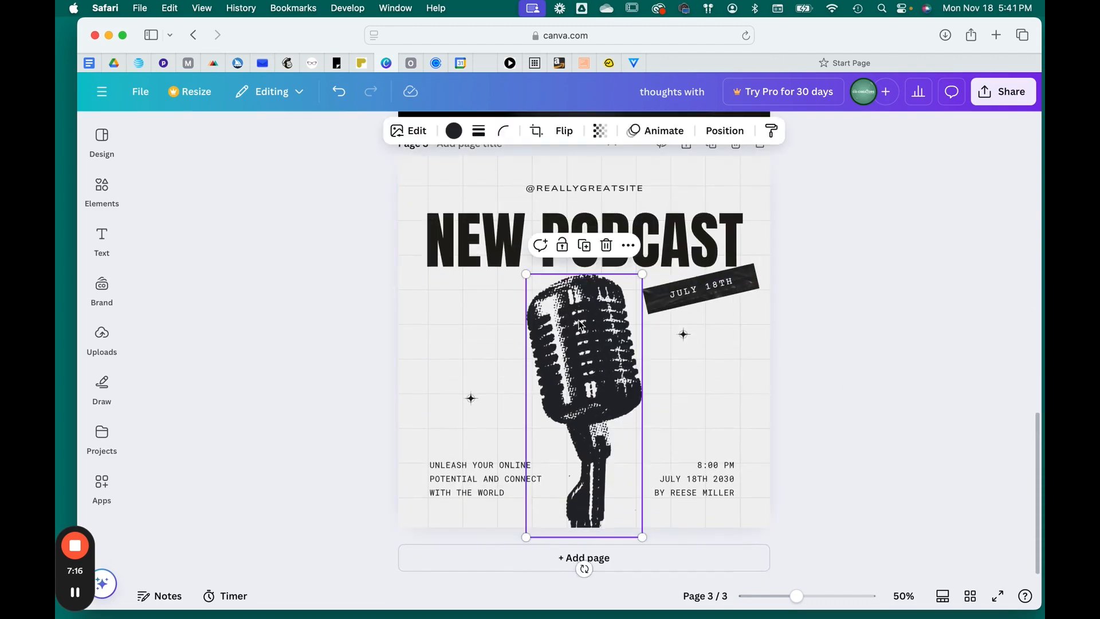
{"action": "left_click", "coordinate": [453, 132]}
{"action": "left_click", "coordinate": [194, 254]}
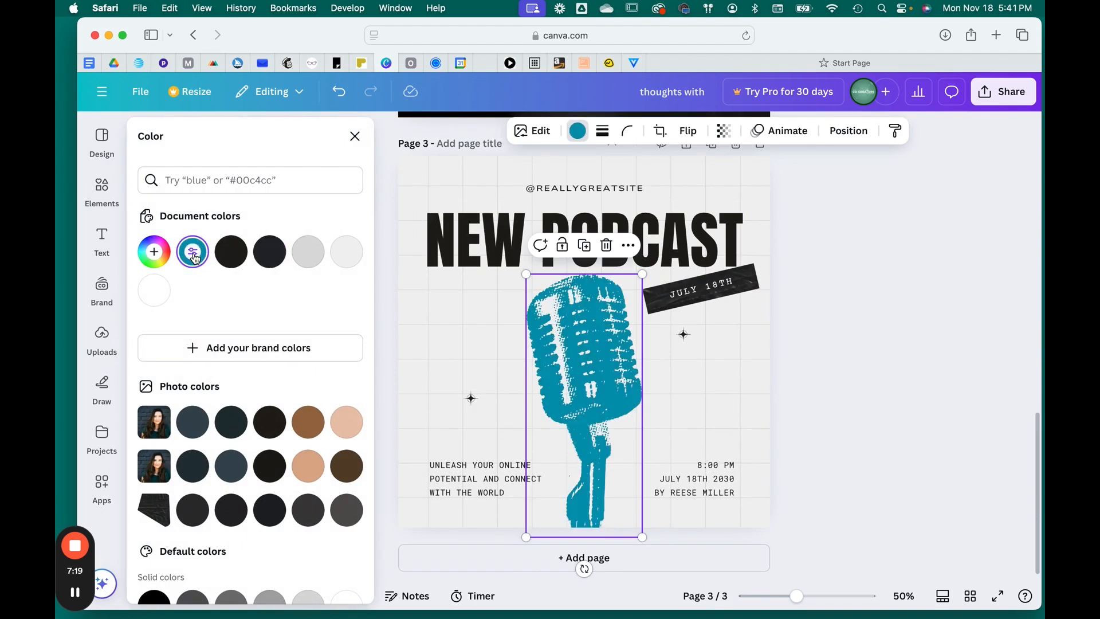
{"action": "left_click", "coordinate": [926, 399]}
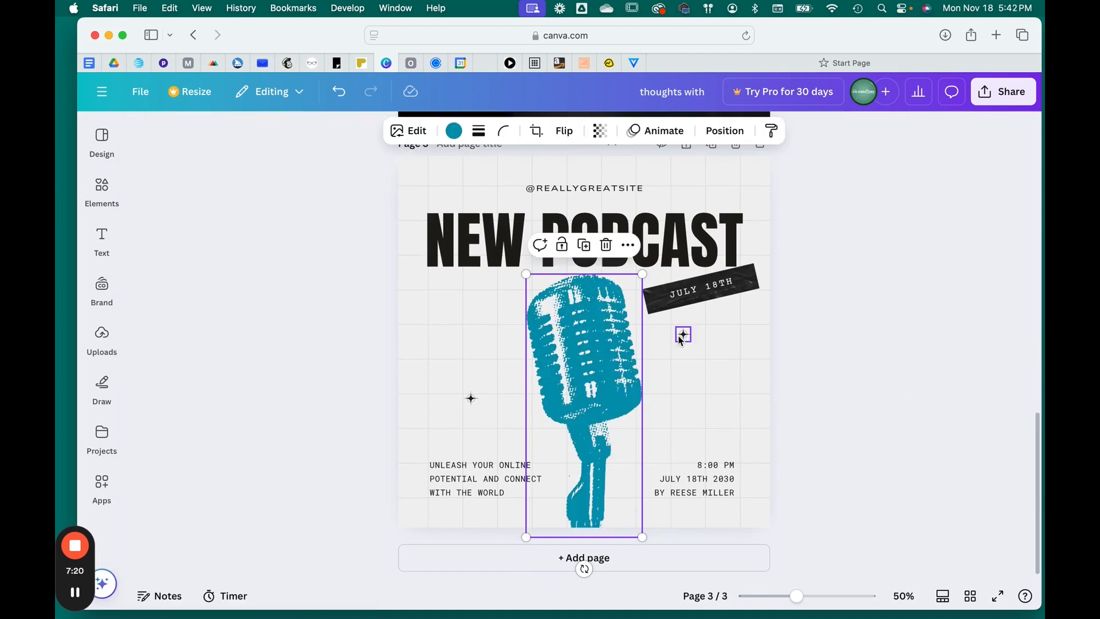
- Color the "NEW PODCAST" heading on page 3 turquoise
{"action": "left_click", "coordinate": [752, 290]}
{"action": "left_click", "coordinate": [516, 242]}
{"action": "left_click", "coordinate": [444, 130]}
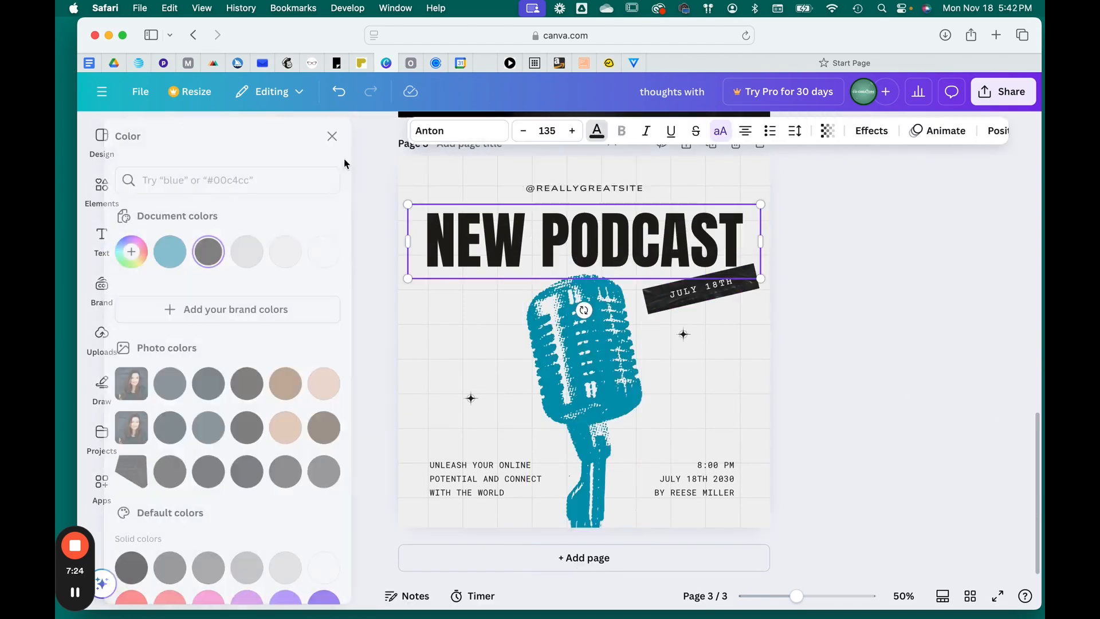
{"action": "left_click", "coordinate": [192, 252]}
{"action": "left_click", "coordinate": [939, 296]}
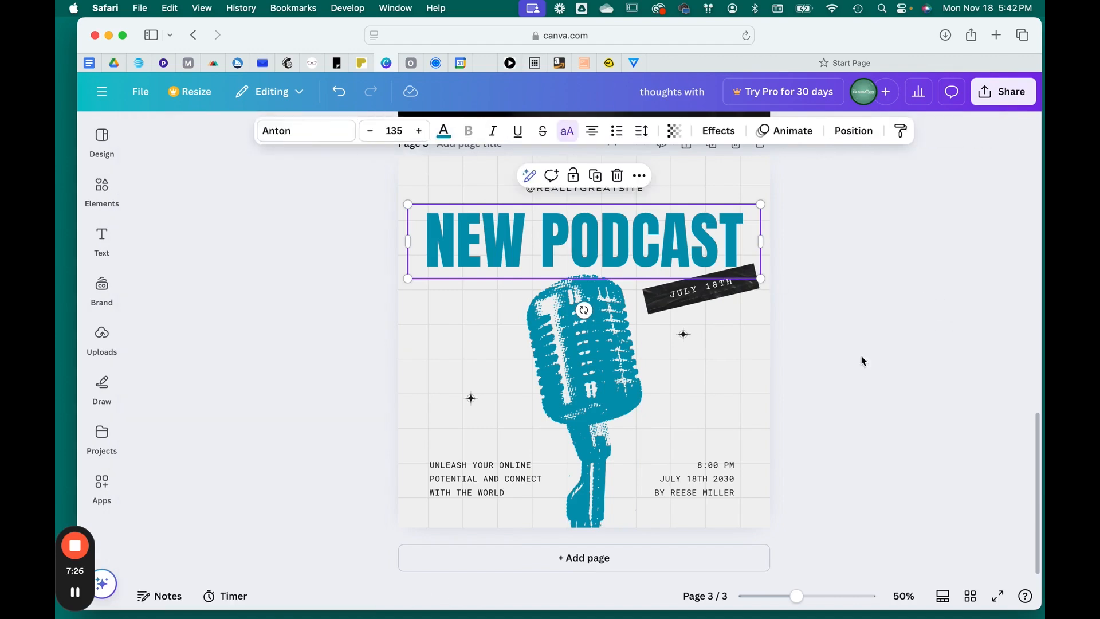
{"action": "left_click", "coordinate": [867, 371]}
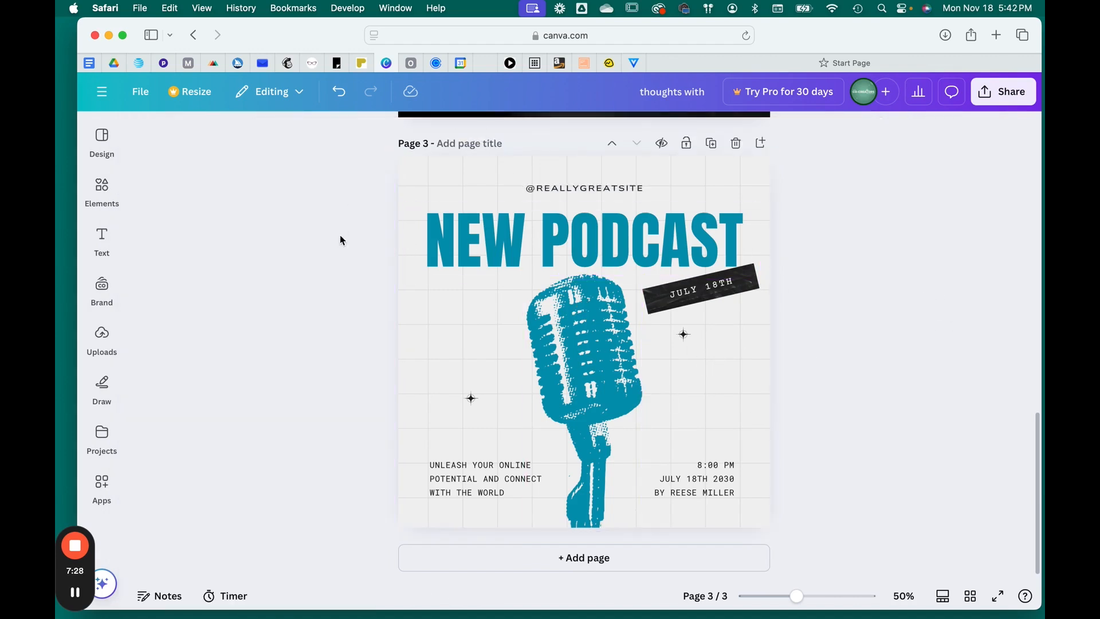
{"action": "scroll", "coordinate": [651, 293], "scroll_direction": "up", "scroll_amount": 15}
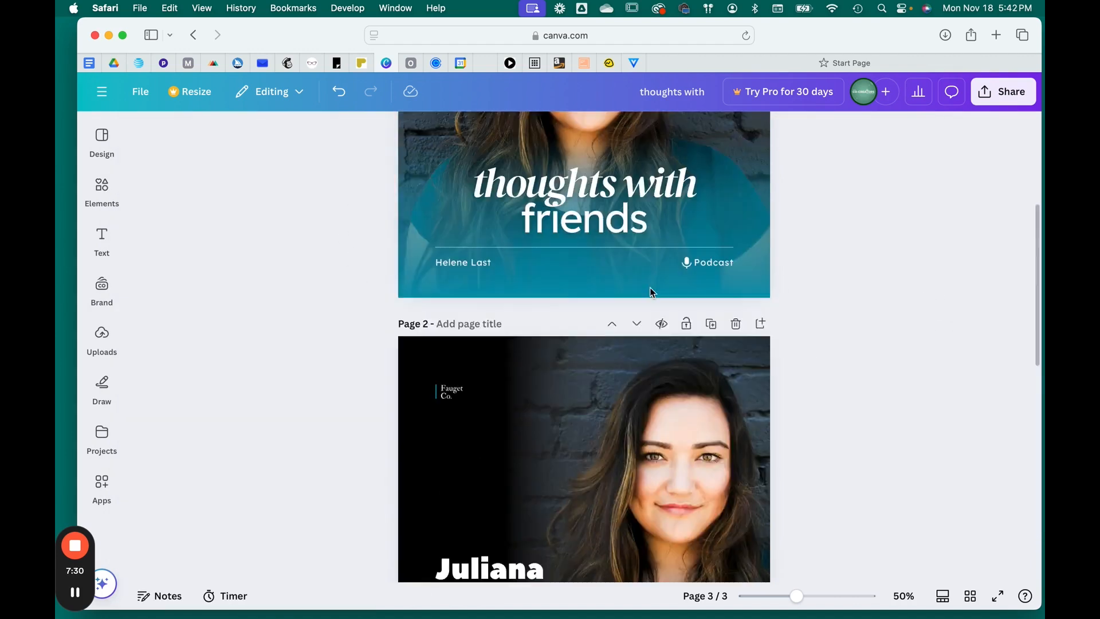
{"action": "scroll", "coordinate": [652, 292], "scroll_direction": "down", "scroll_amount": 2}
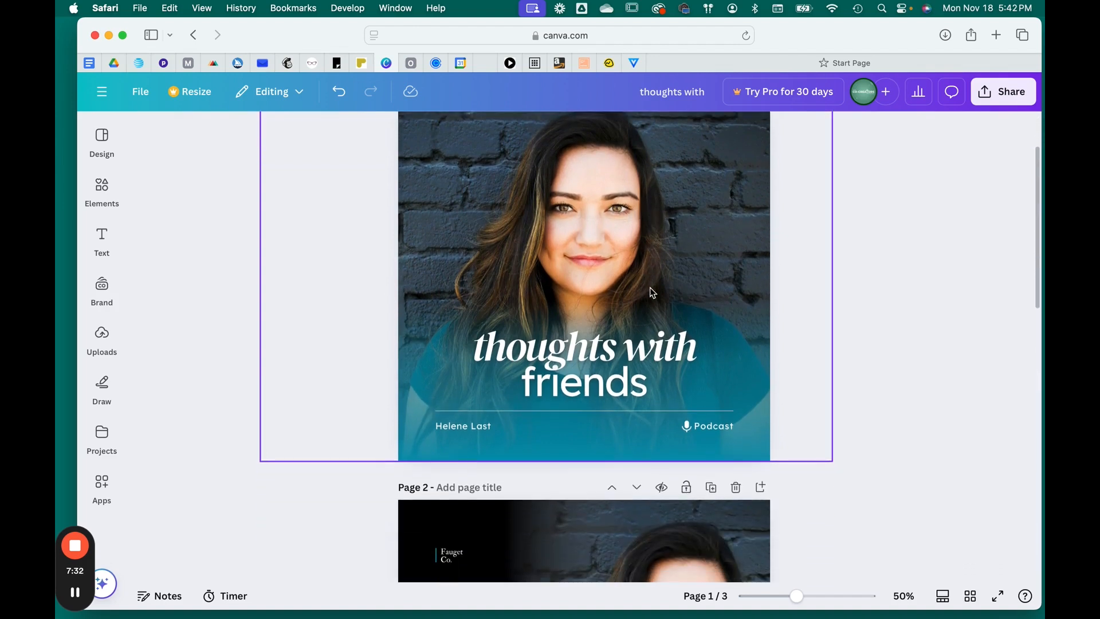
{"action": "left_click_drag", "start_coordinate": [858, 34], "coordinate": [834, 35]}
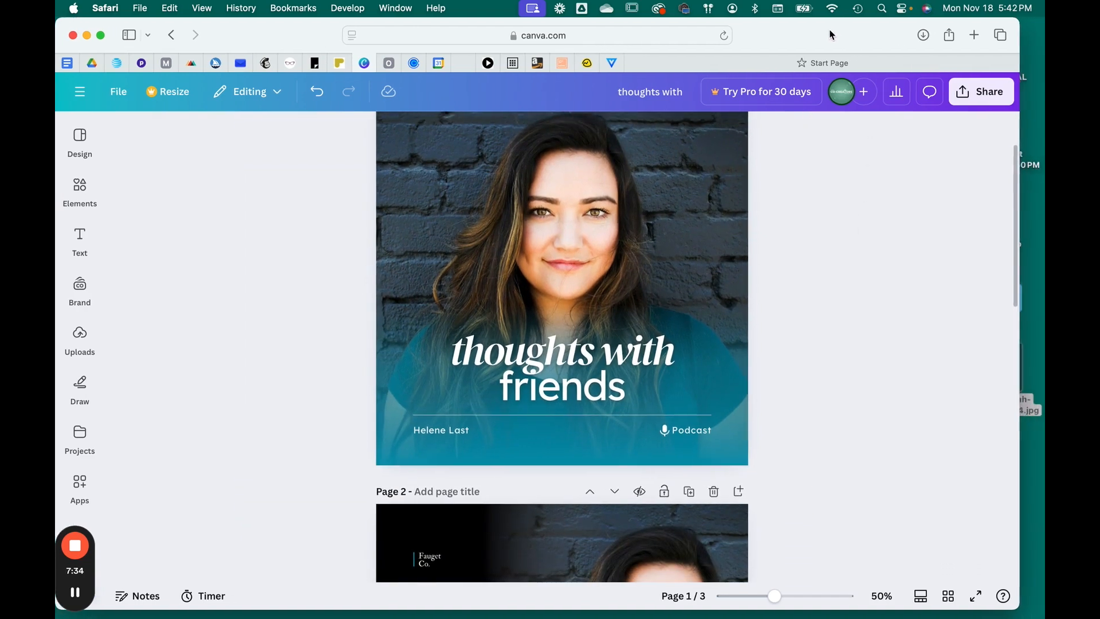
- Download only page 2 as a JPG file and open the downloaded image in Preview
{"action": "left_click", "coordinate": [986, 98]}
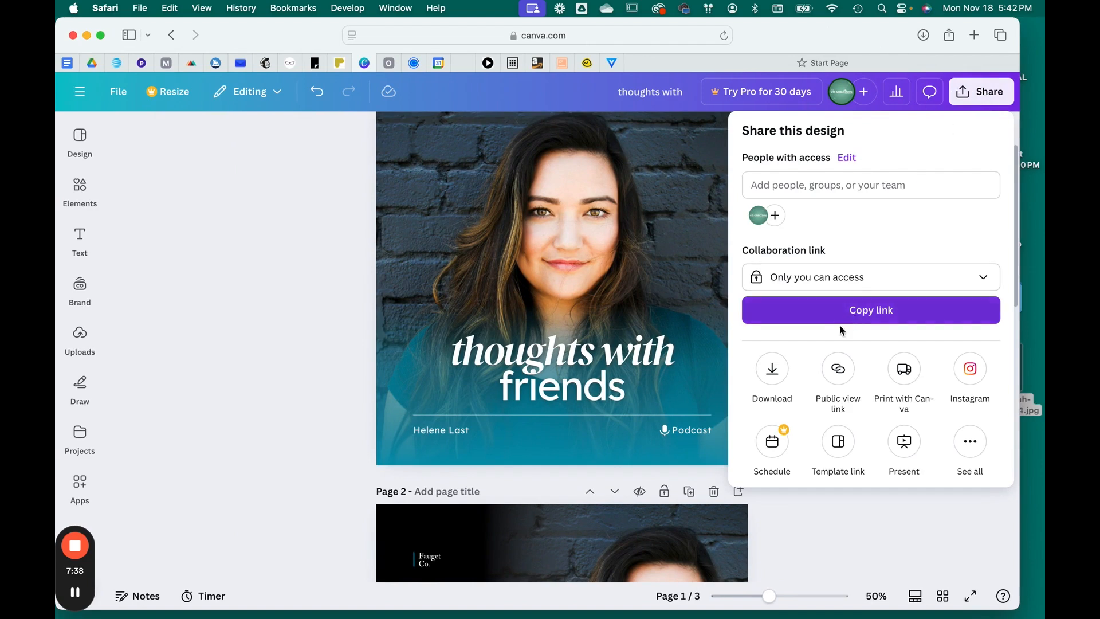
{"action": "left_click", "coordinate": [772, 369]}
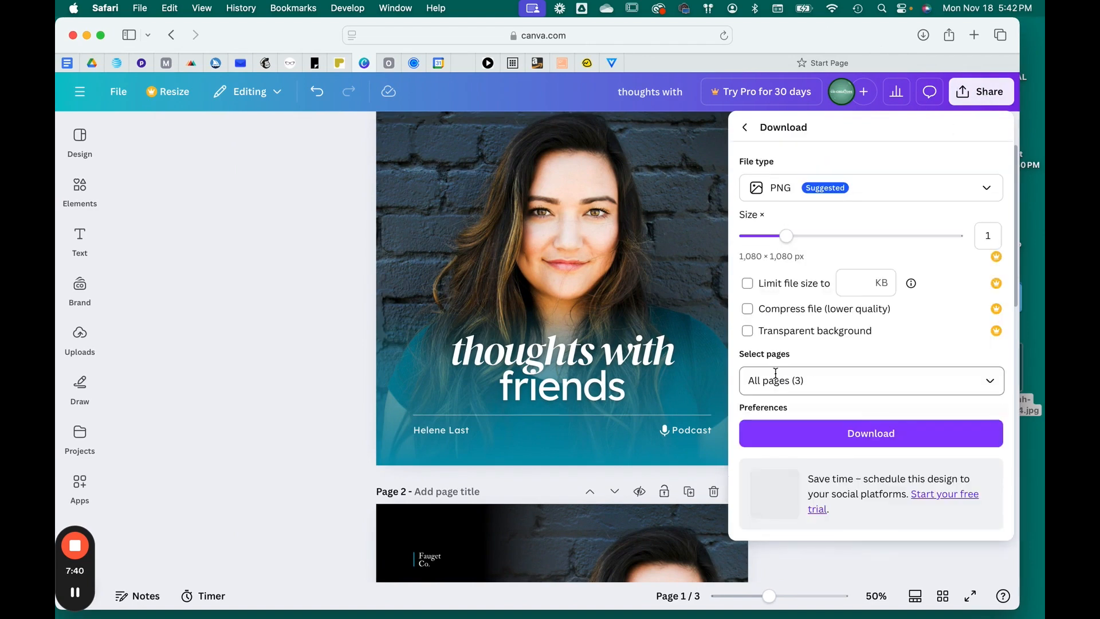
{"action": "left_click", "coordinate": [952, 191]}
{"action": "left_click", "coordinate": [912, 226]}
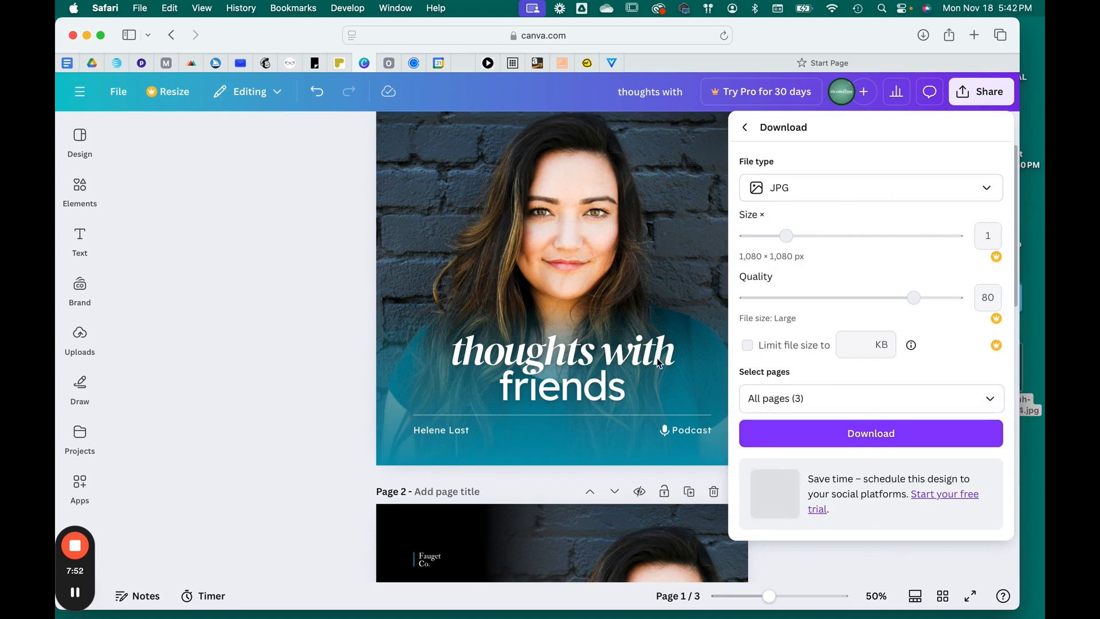
{"action": "left_click", "coordinate": [989, 398]}
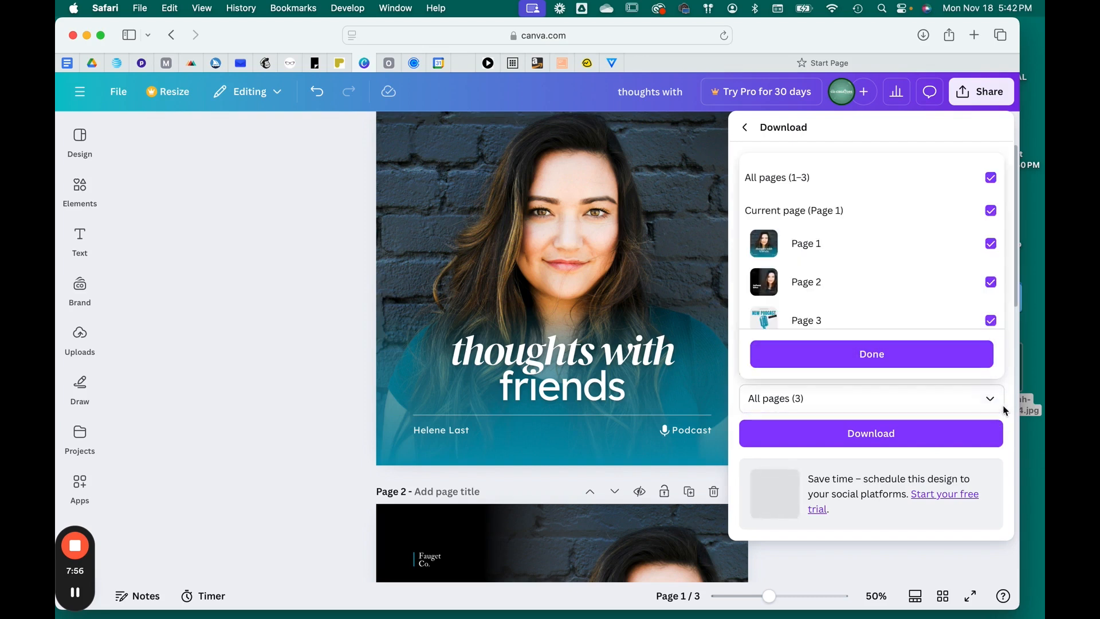
{"action": "left_click", "coordinate": [991, 179]}
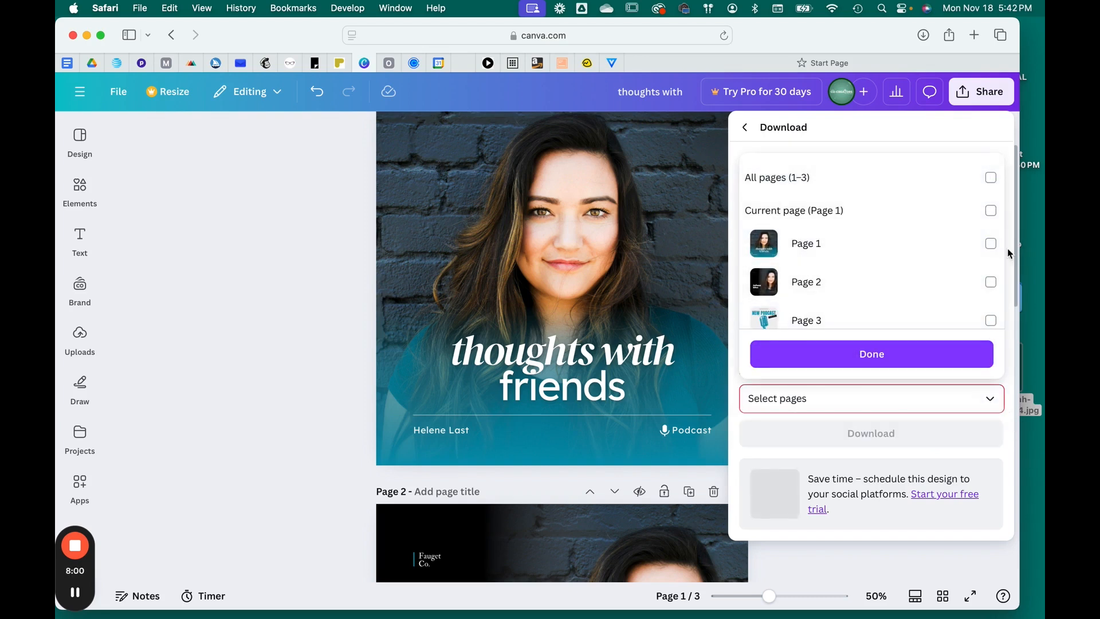
{"action": "left_click", "coordinate": [993, 283]}
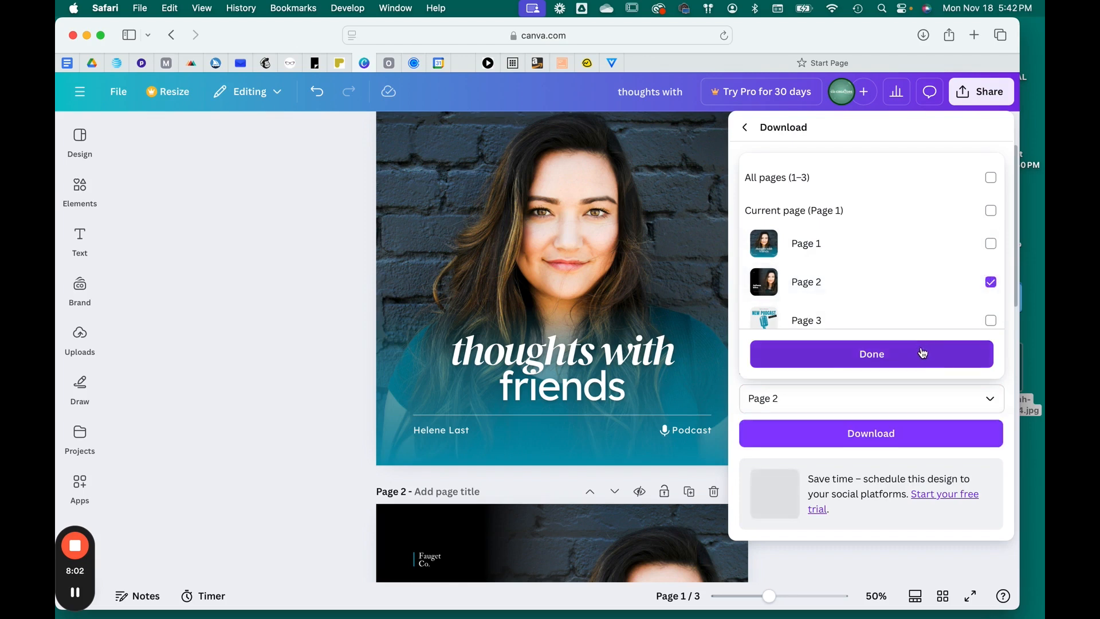
{"action": "left_click", "coordinate": [923, 353]}
{"action": "left_click", "coordinate": [876, 433]}
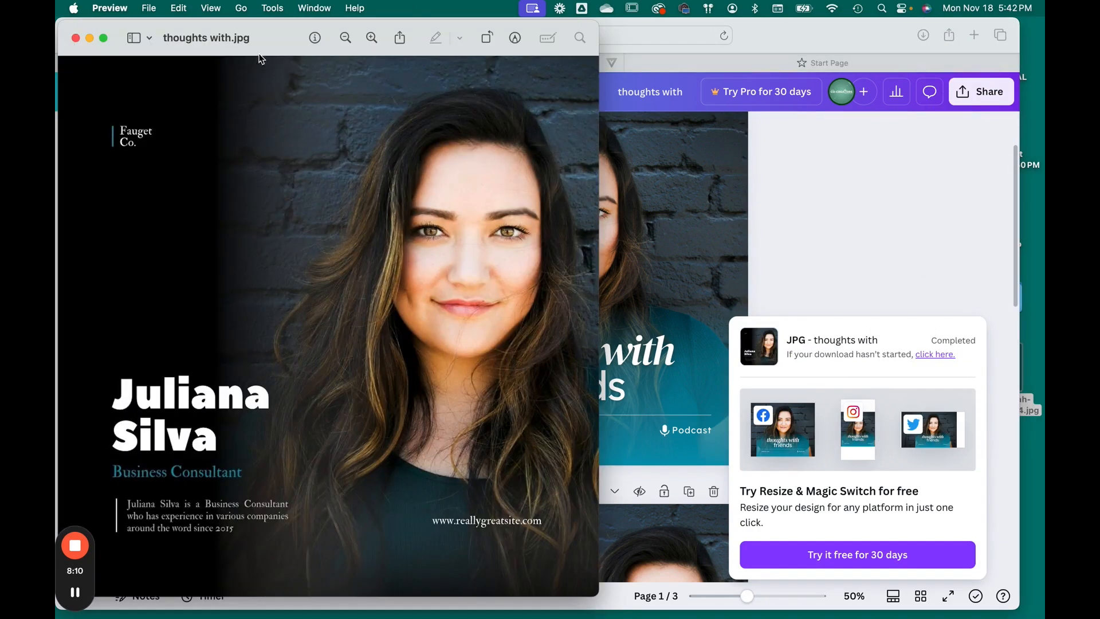
{"action": "left_click_drag", "start_coordinate": [252, 43], "coordinate": [575, 12]}
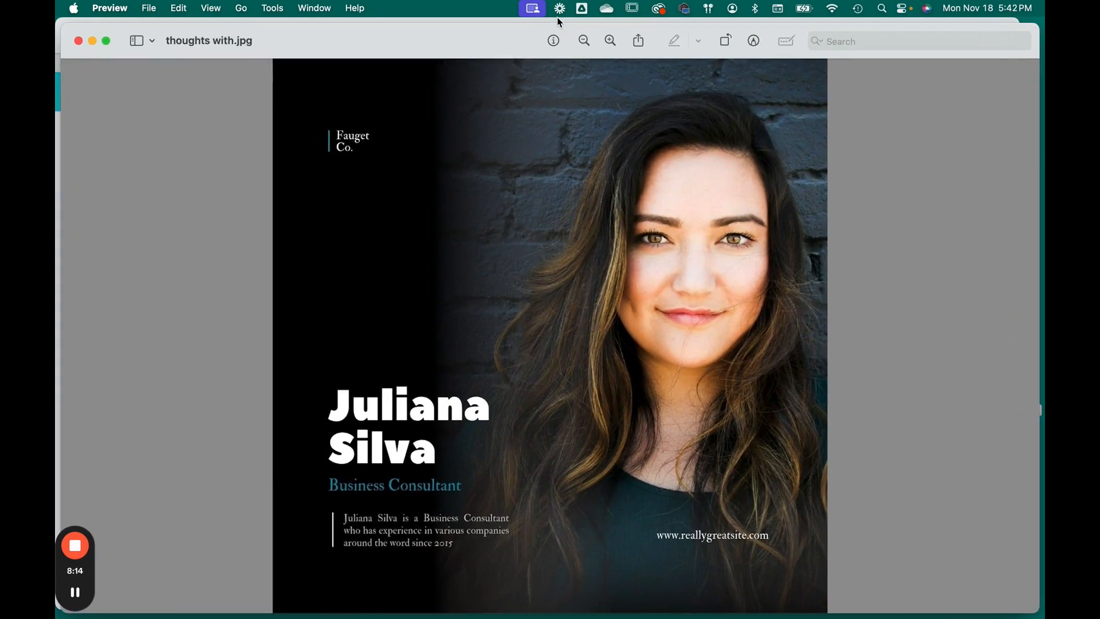